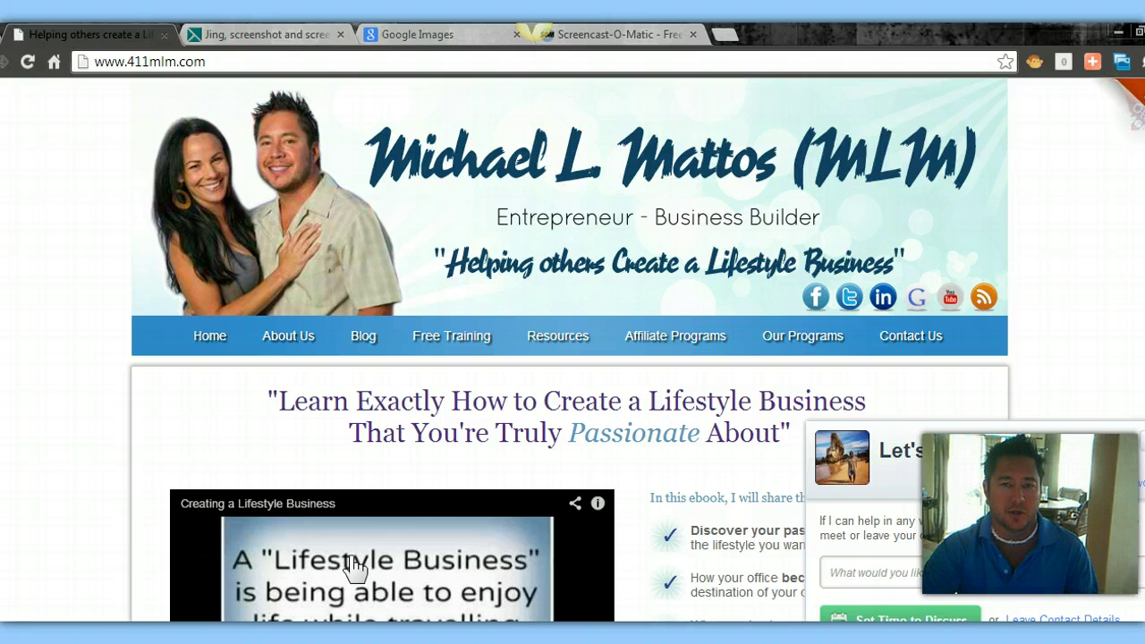
# View the TechSmith Jing download tab, then switch to the Google Images tab.
pyautogui.click(266, 41)
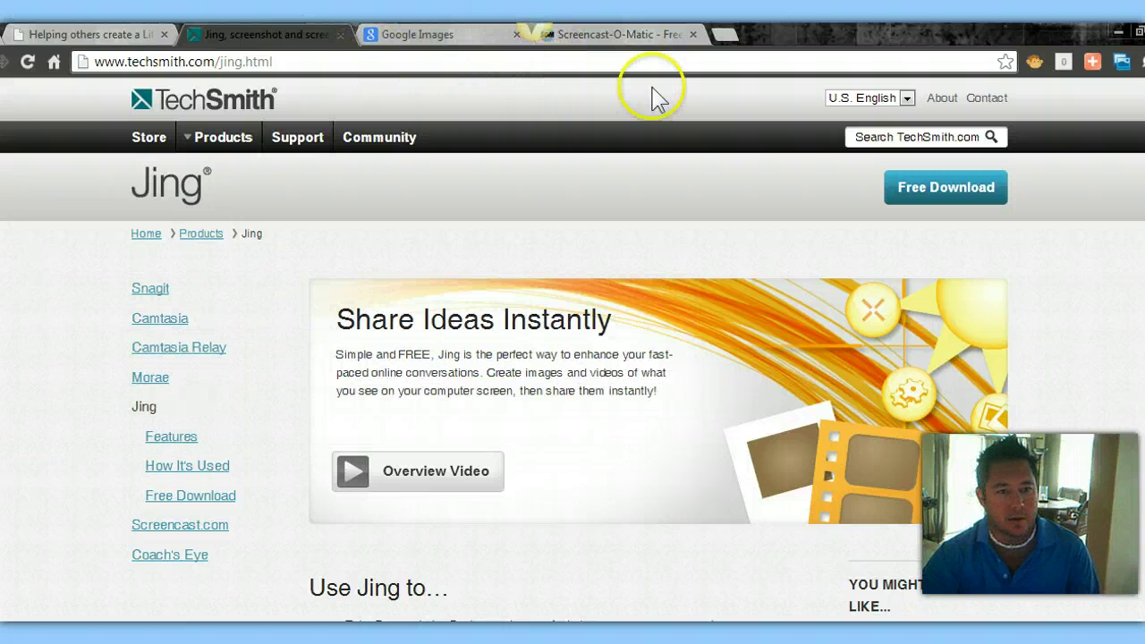
pyautogui.click(425, 40)
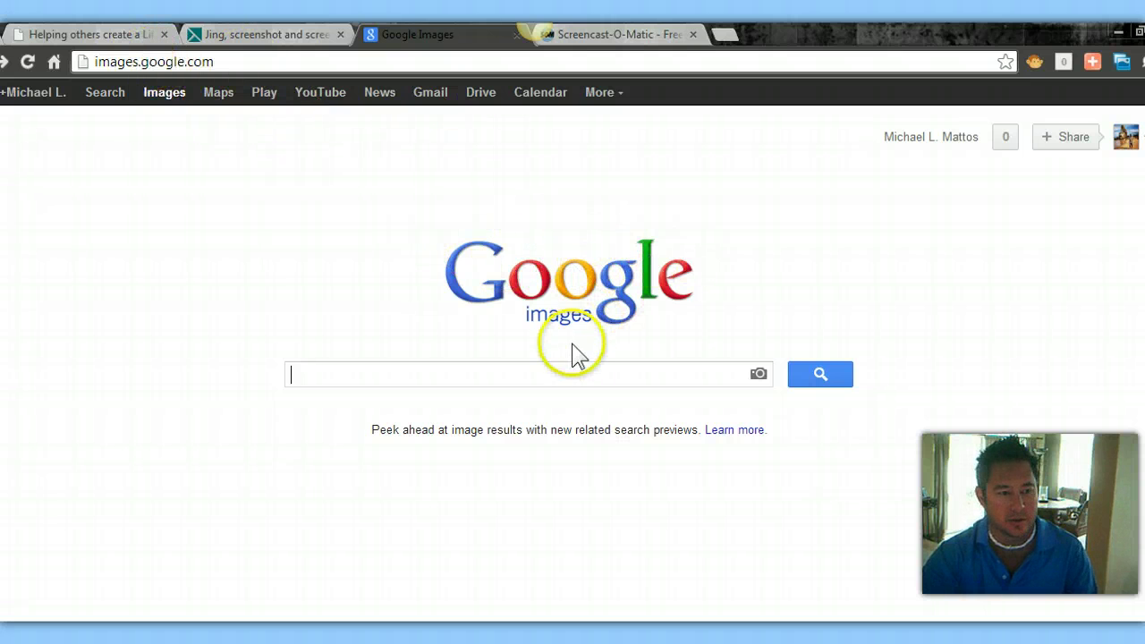
# Search Google Images for 'motivational quotes' using the suggestion.
pyautogui.click(561, 366)
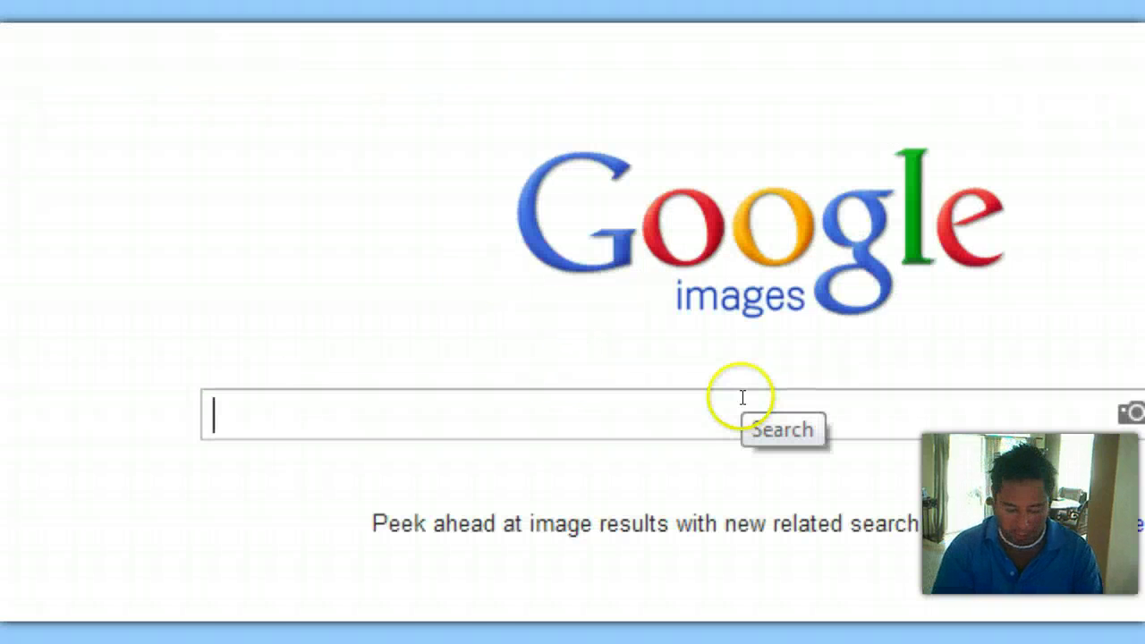
pyautogui.write('mo')
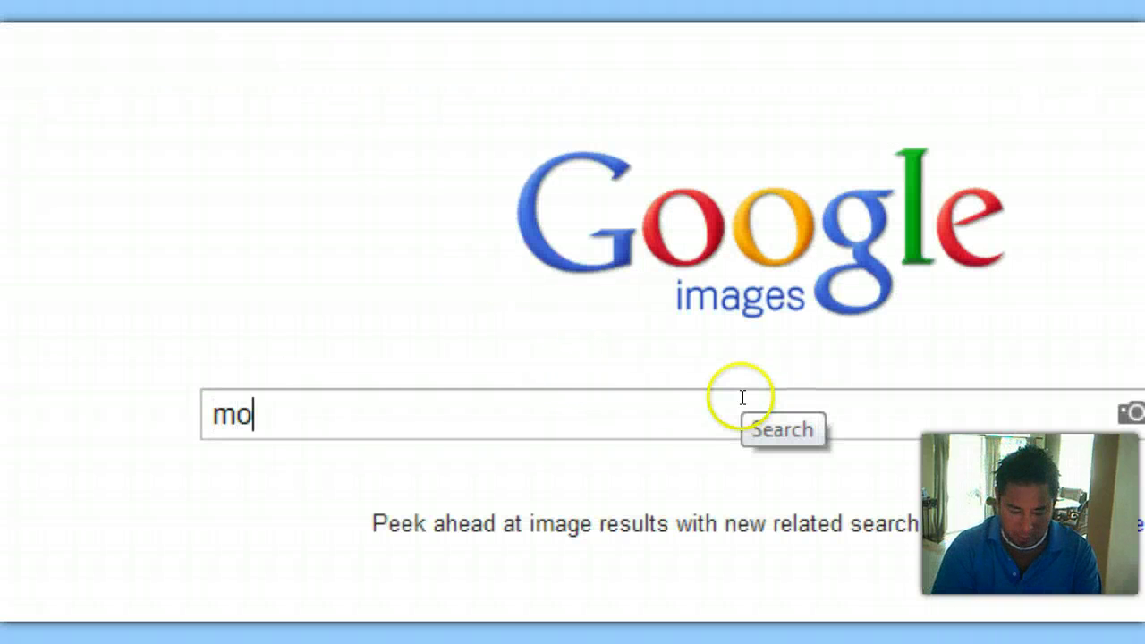
pyautogui.write('ti')
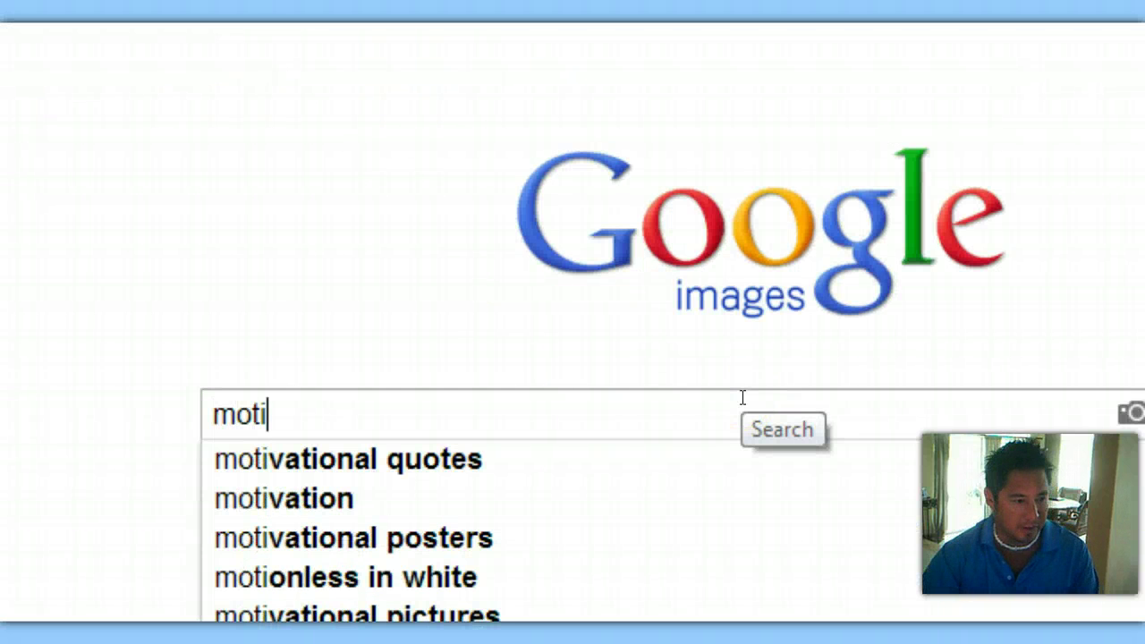
pyautogui.click(499, 460)
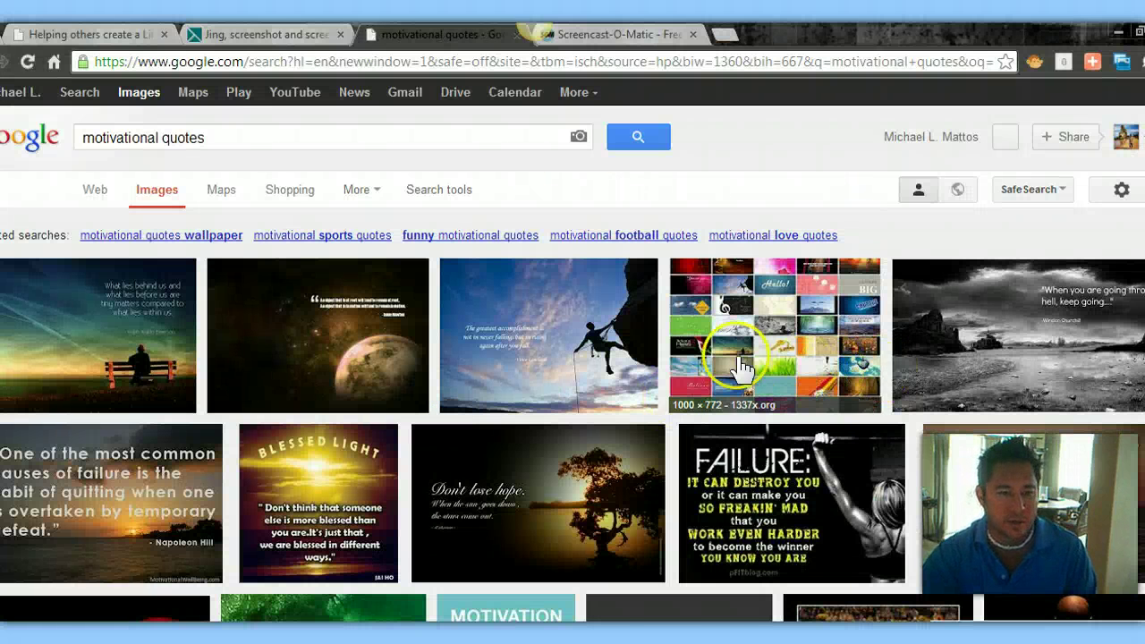
# Scroll the results, open the C.S. Lewis sailboat quote preview, and start a Jing capture.
pyautogui.scroll(-3, 725, 362)
pyautogui.scroll(-2, 685, 360)
pyautogui.scroll(2, 697, 376)
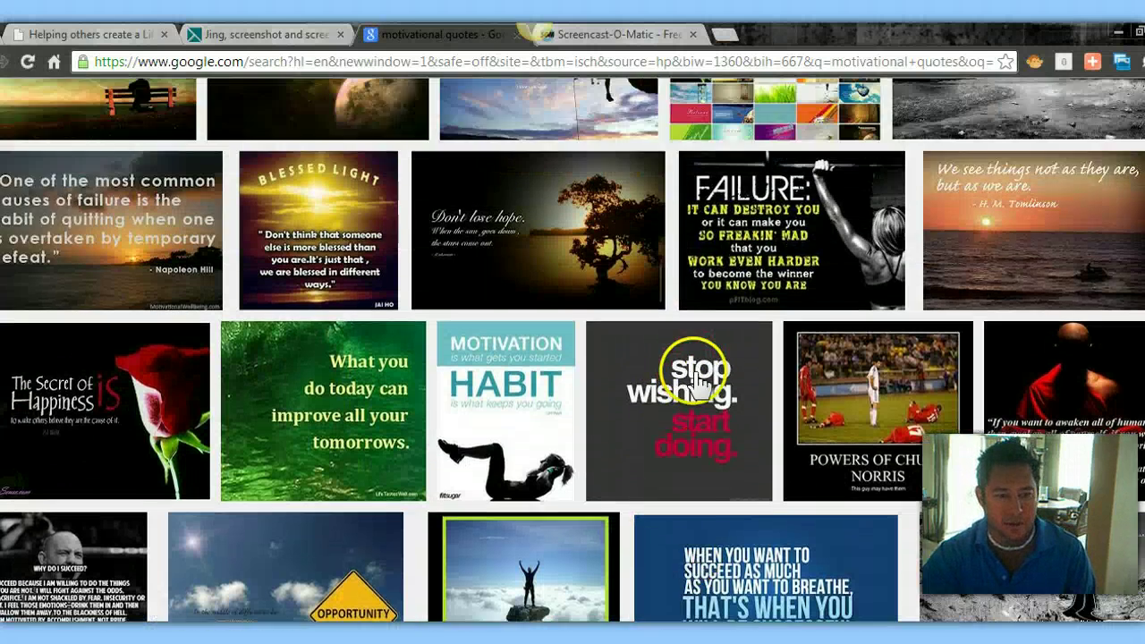
pyautogui.scroll(-1, 769, 434)
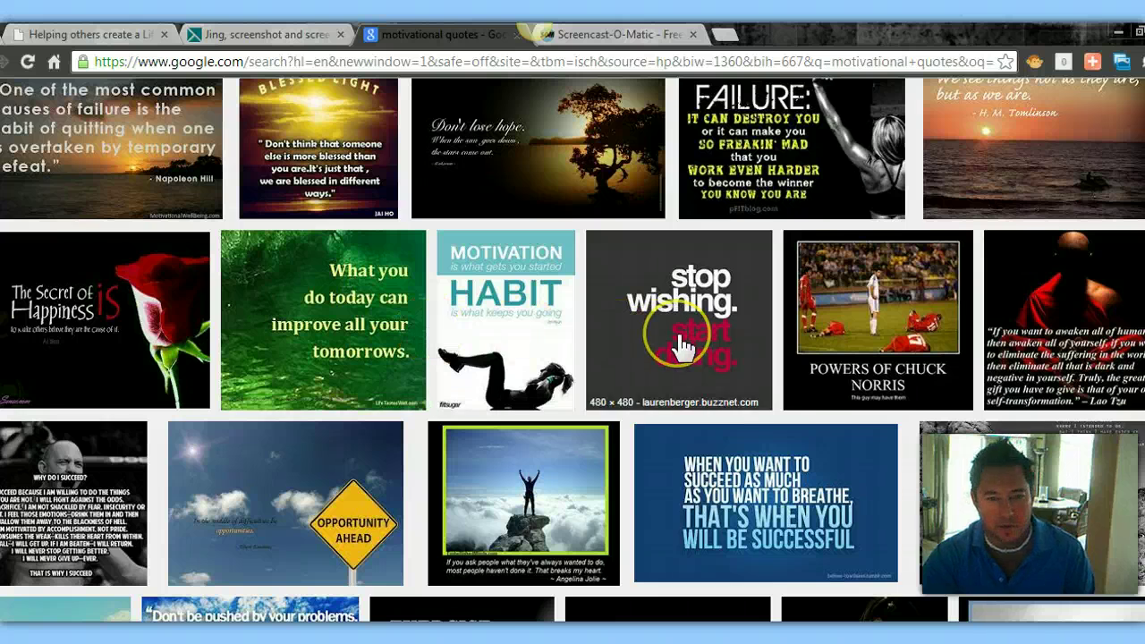
pyautogui.scroll(-3, 681, 347)
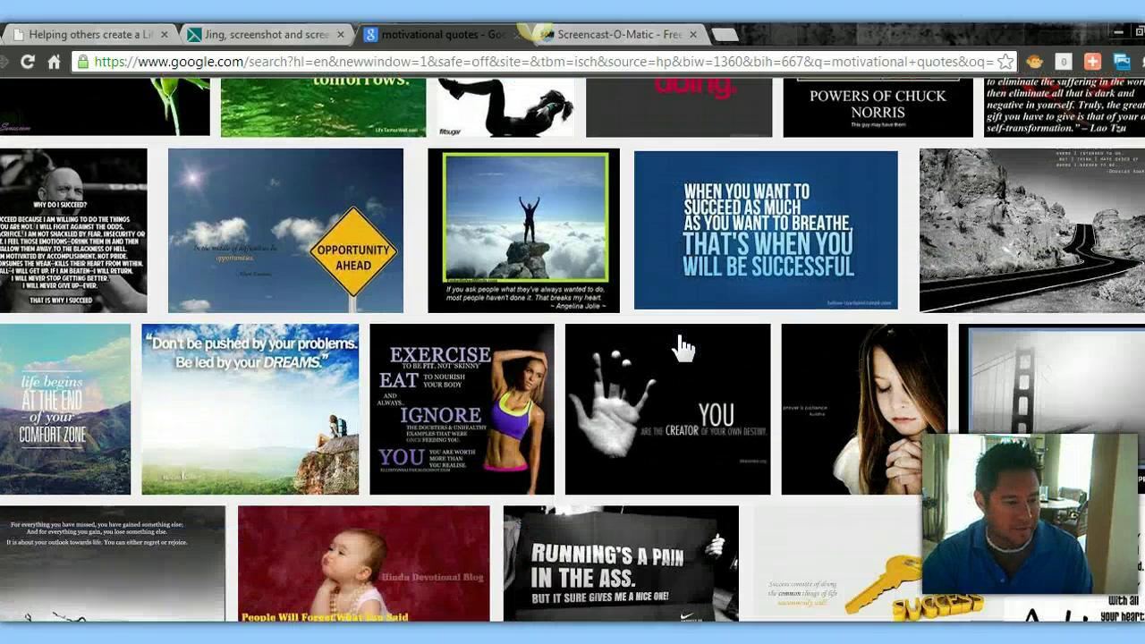
pyautogui.scroll(-1, 682, 348)
pyautogui.scroll(-3, 682, 347)
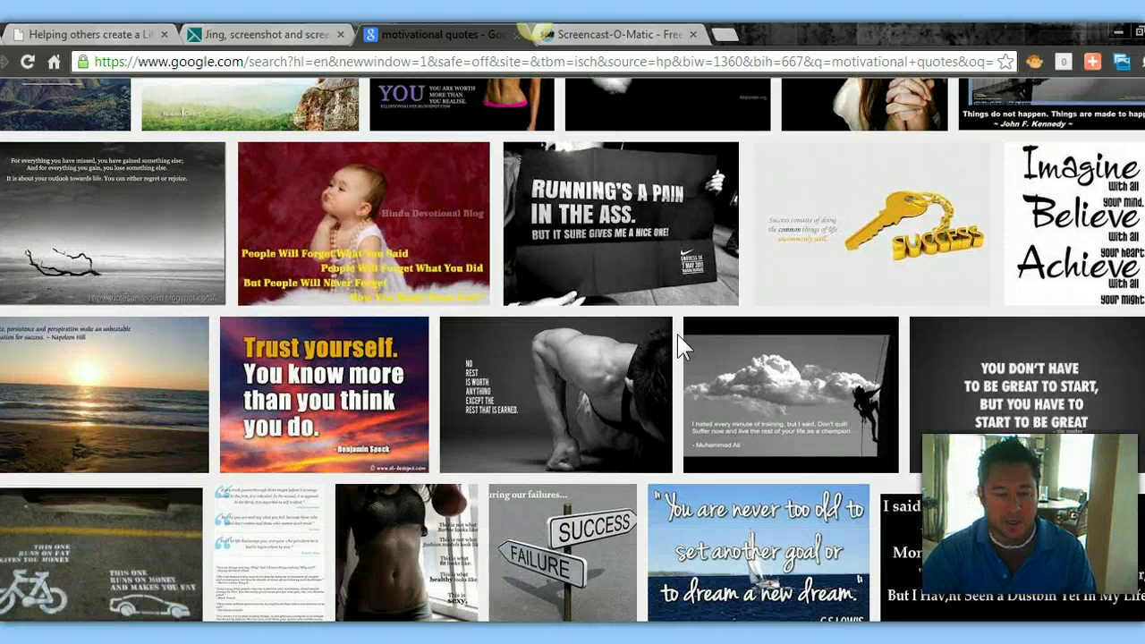
pyautogui.scroll(-1, 681, 347)
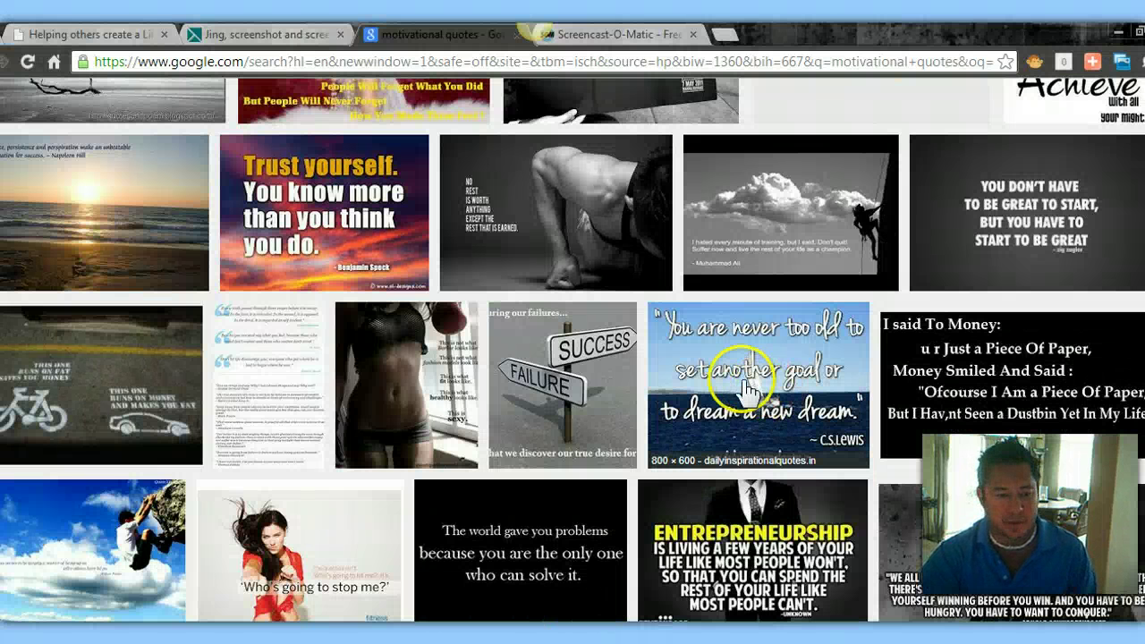
pyautogui.click(745, 390)
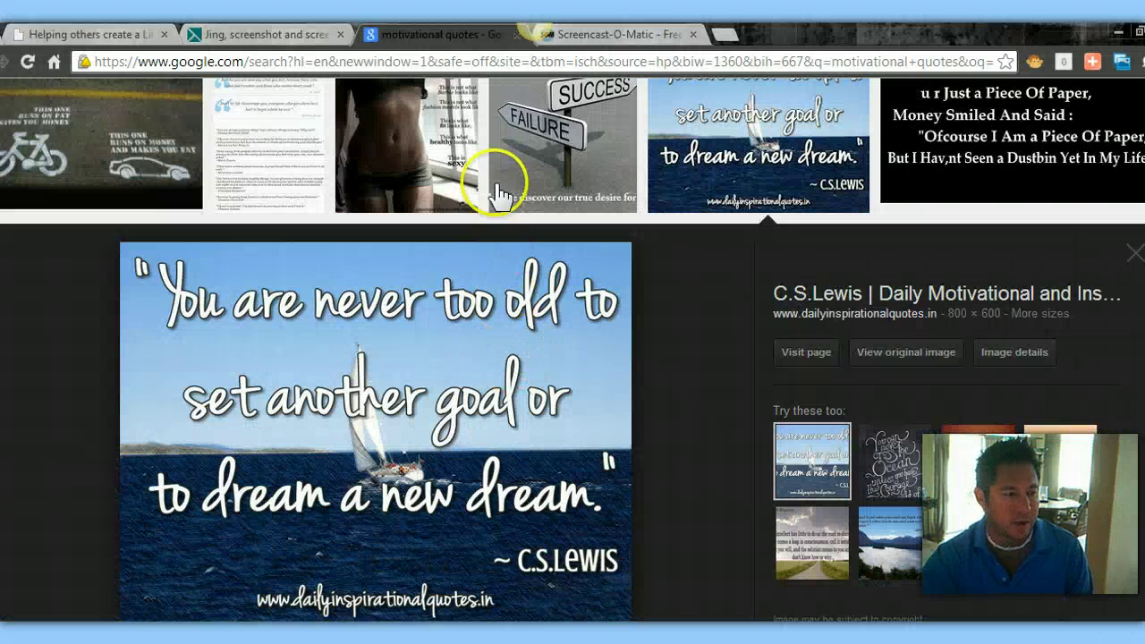
pyautogui.click(505, 51)
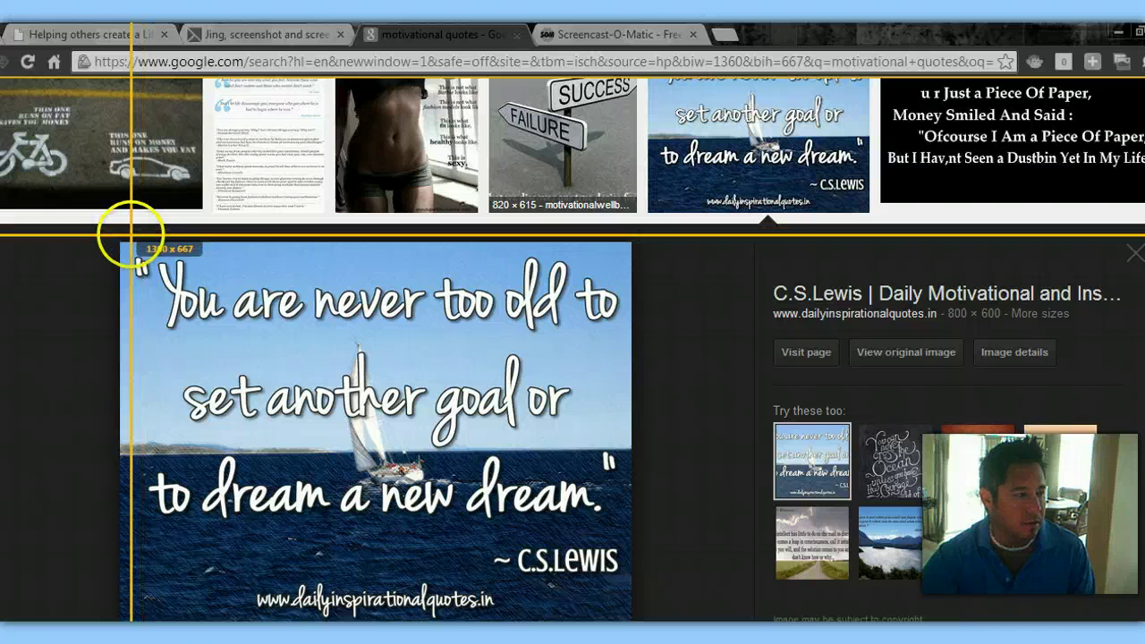
# Capture the quote image region with Jing and save it as cslewis.jpg in Attraction Marketing.
pyautogui.moveTo(122, 243); pyautogui.dragTo(632, 582)
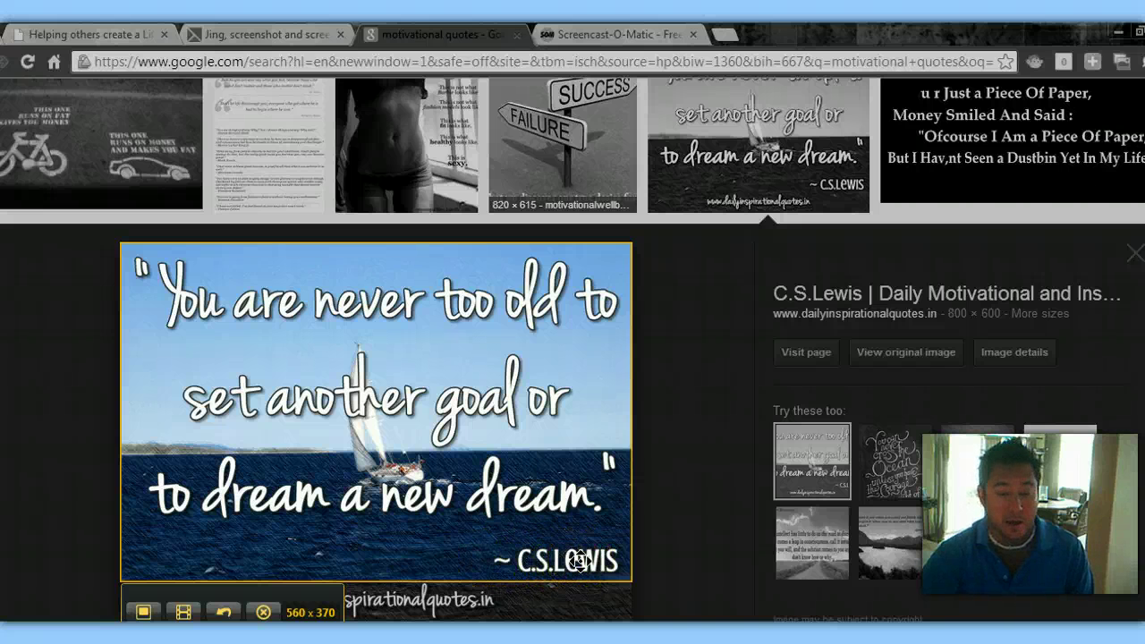
pyautogui.click(141, 613)
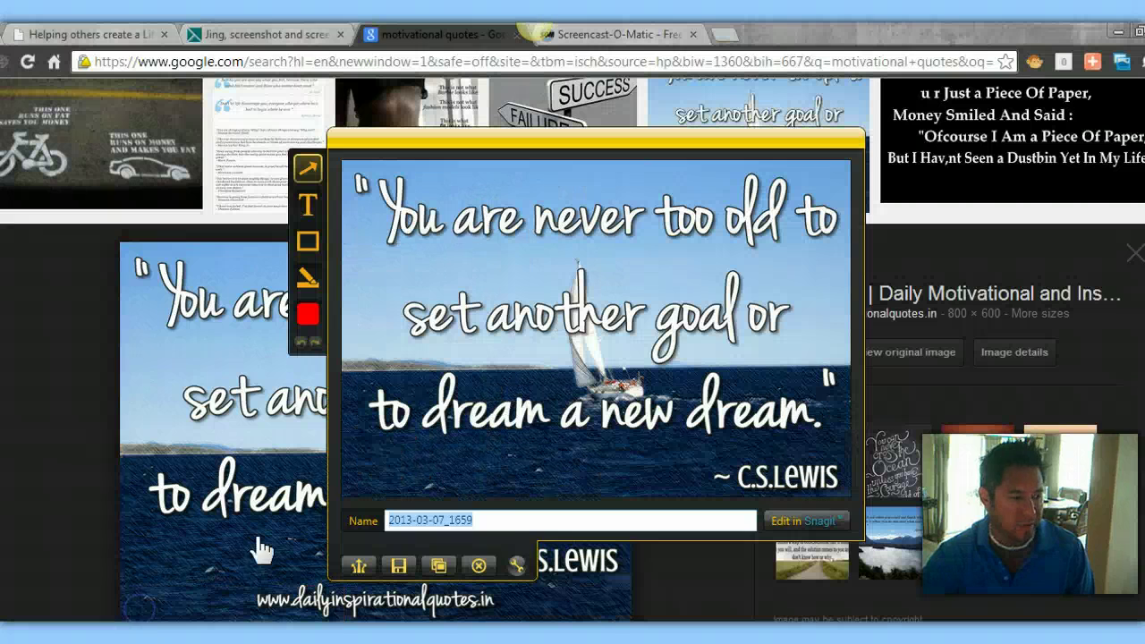
pyautogui.click(503, 519)
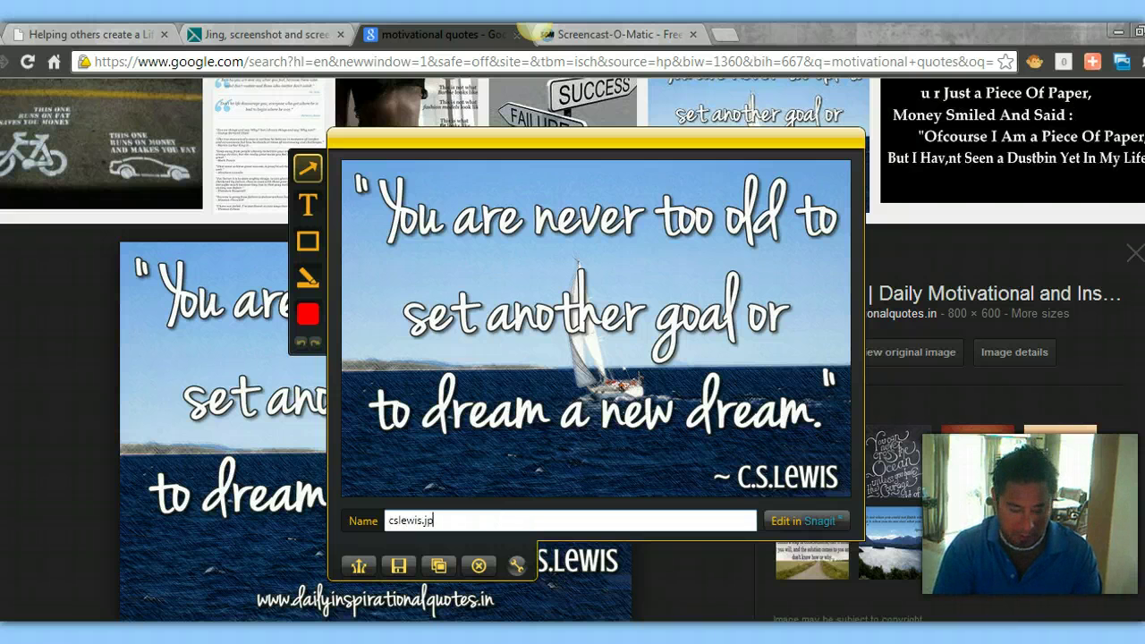
pyautogui.click(398, 565)
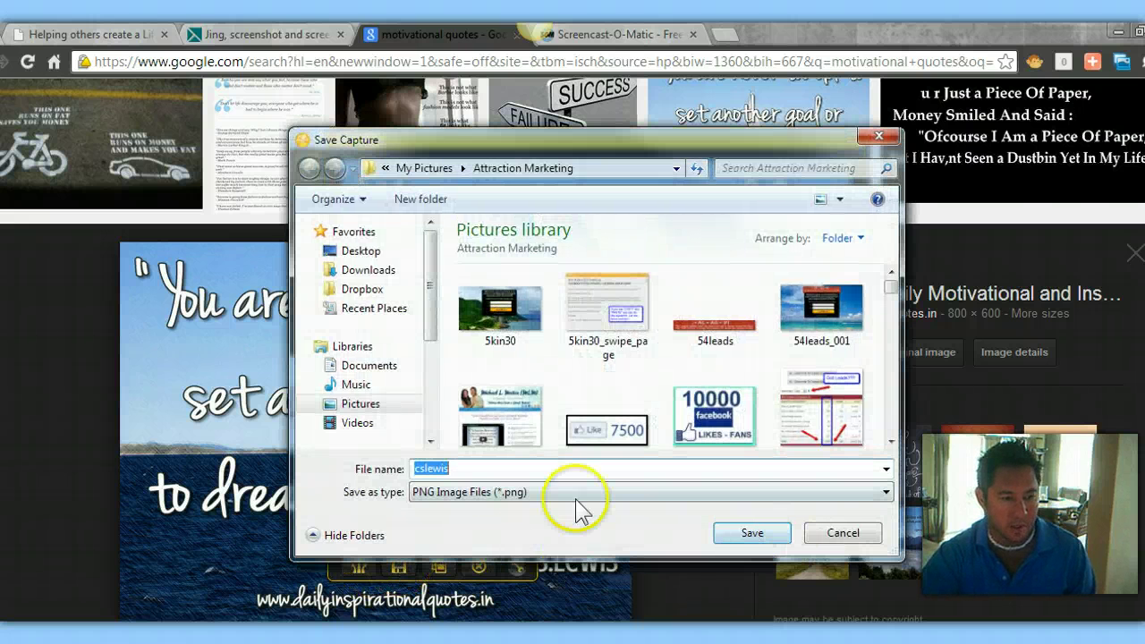
pyautogui.click(471, 470)
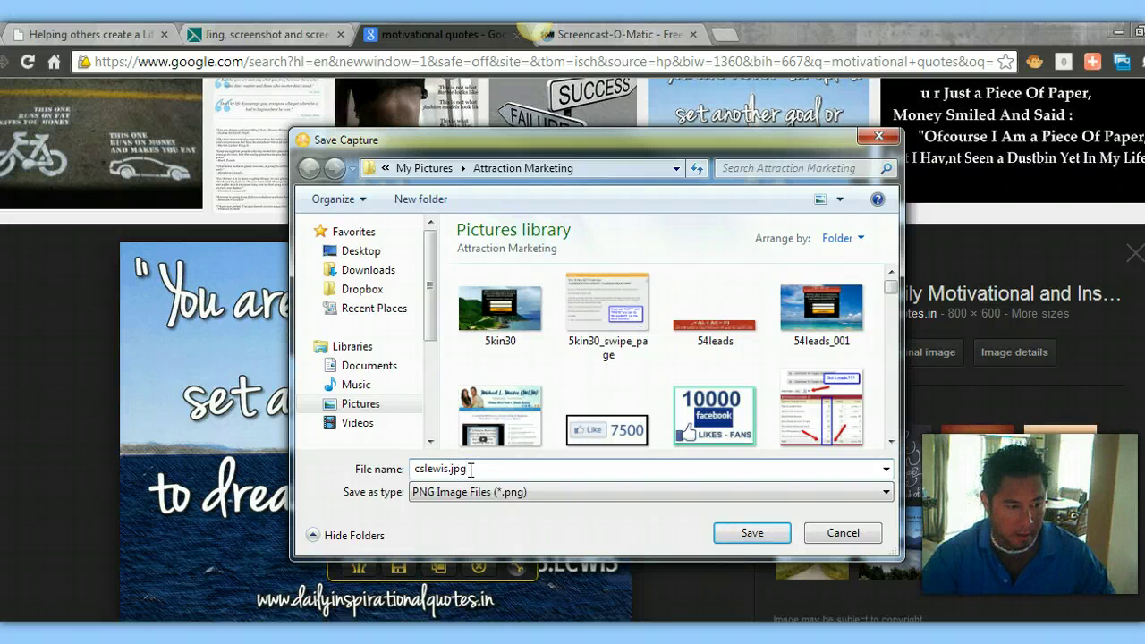
pyautogui.click(751, 533)
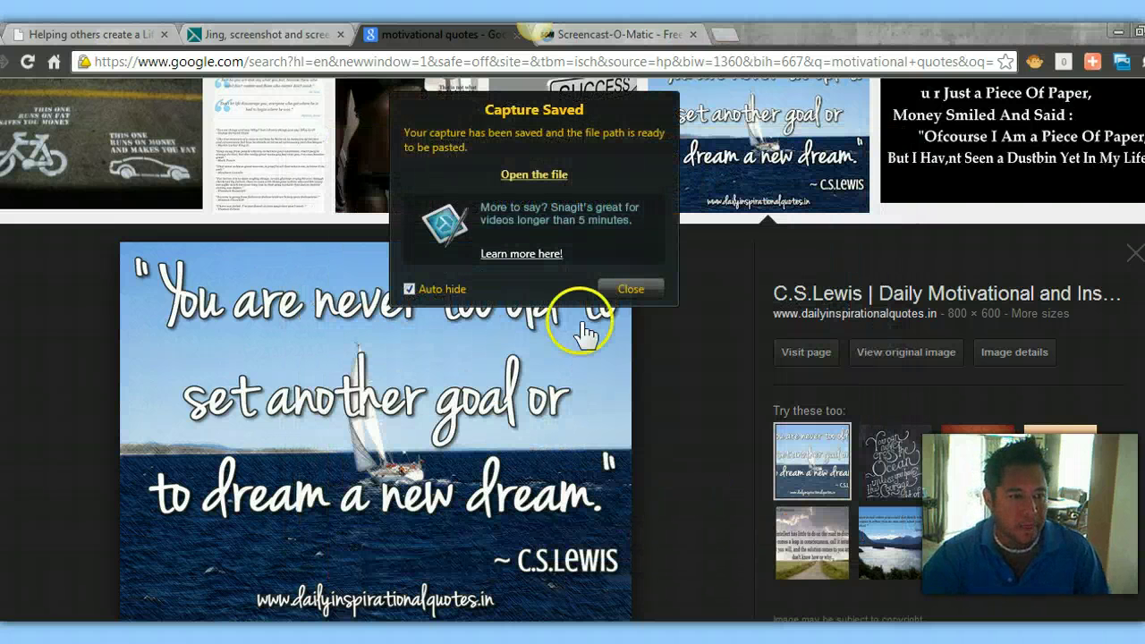
pyautogui.click(629, 288)
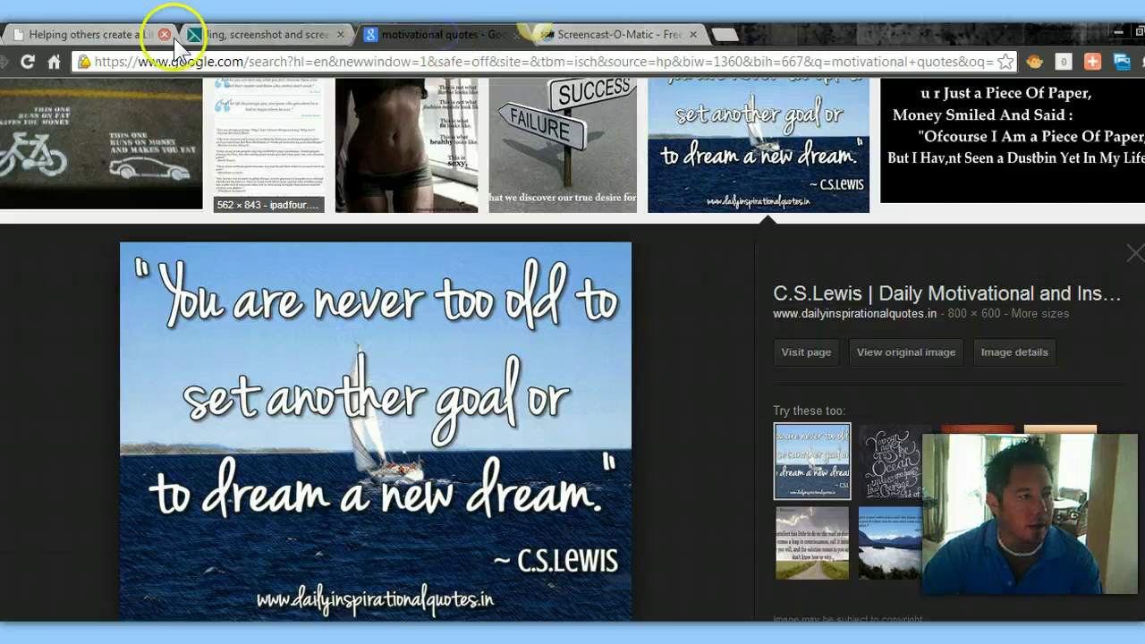
# Launch PicMonkey from Chrome's apps page and choose to open a photo from the computer.
pyautogui.click(54, 62)
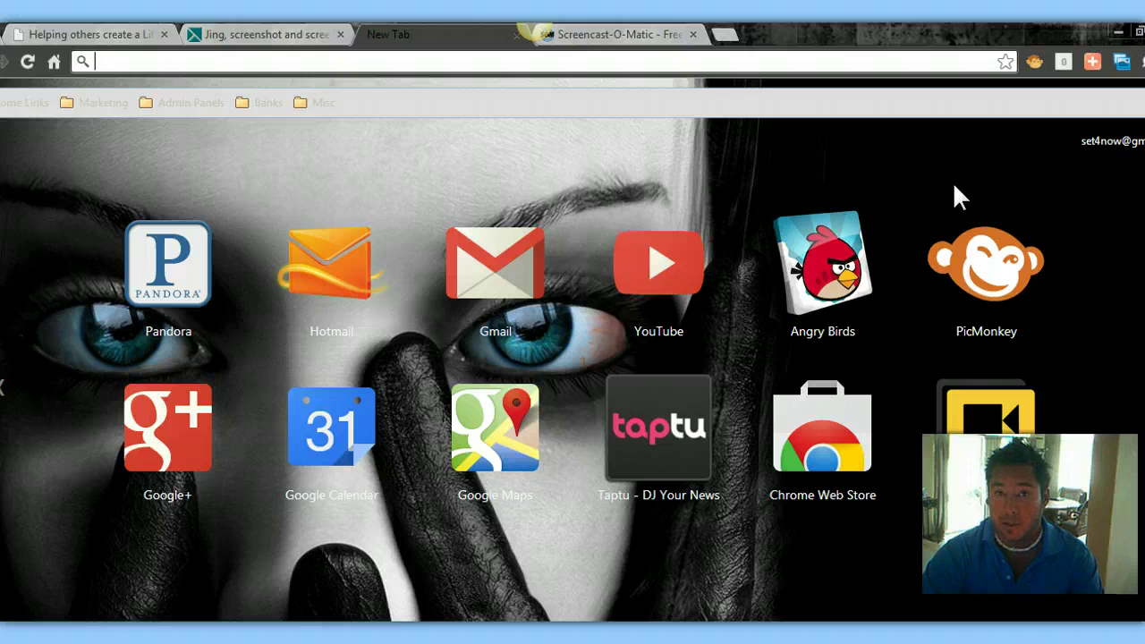
pyautogui.click(975, 284)
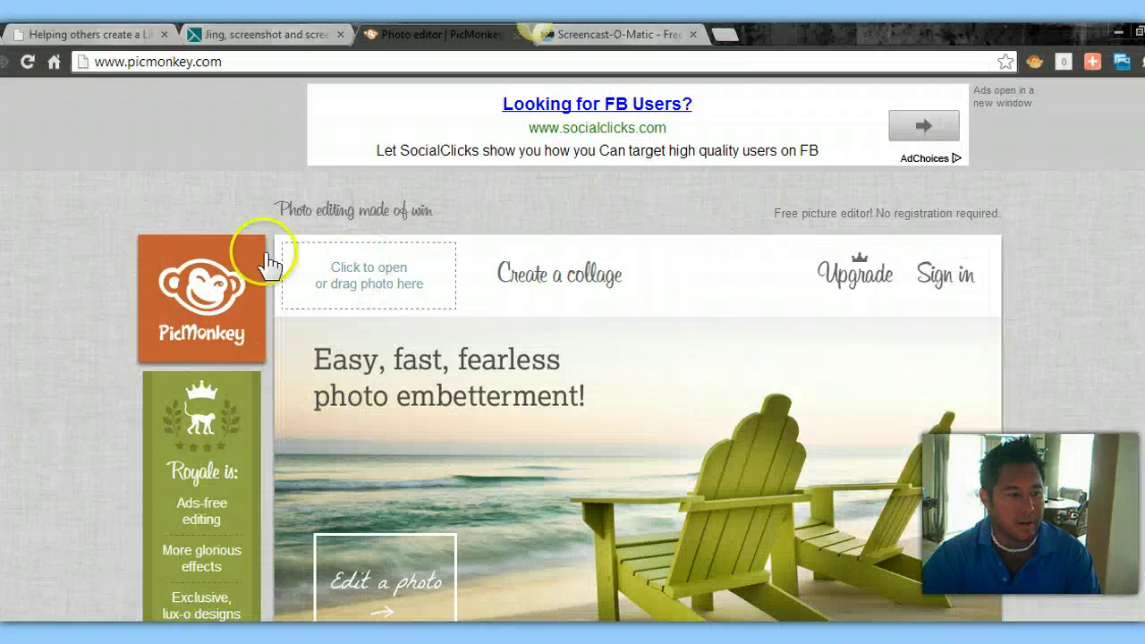
pyautogui.click(380, 282)
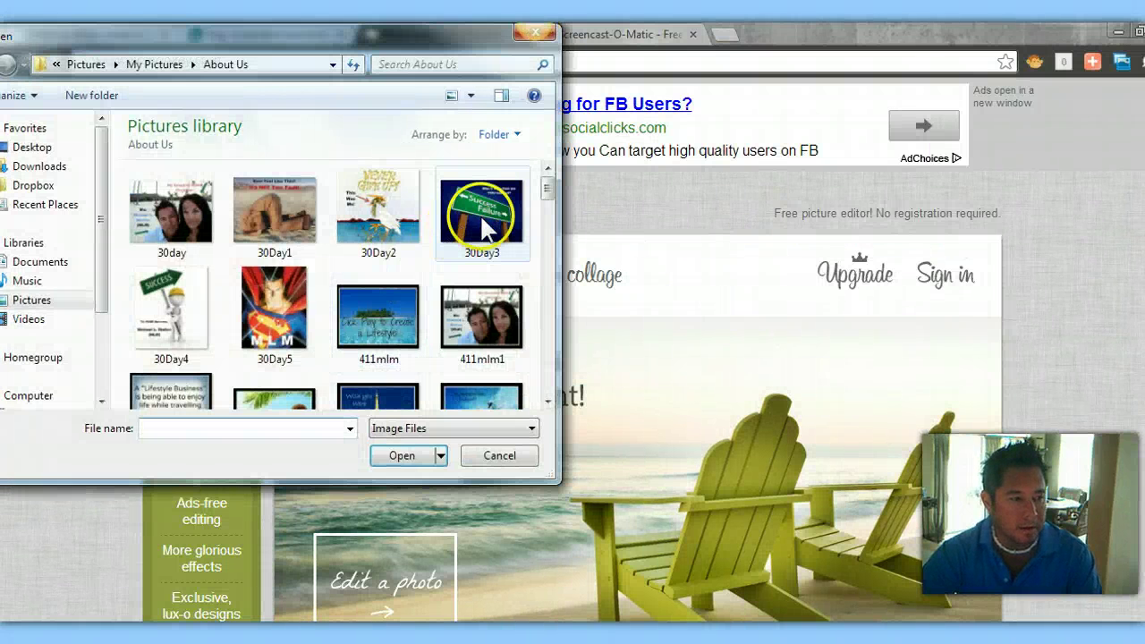
# Browse to My Pictures > Attraction Marketing and open cslewis in the PicMonkey editor.
pyautogui.moveTo(544, 187); pyautogui.dragTo(526, 307)
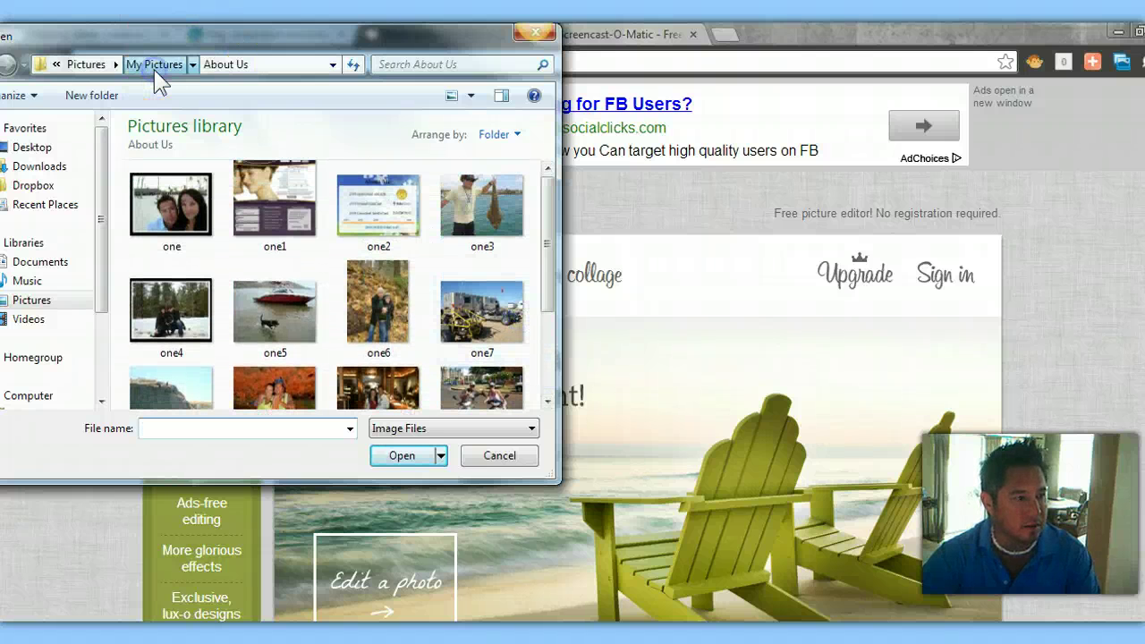
pyautogui.click(155, 68)
pyautogui.moveTo(546, 202); pyautogui.dragTo(537, 234)
pyautogui.doubleClick(181, 339)
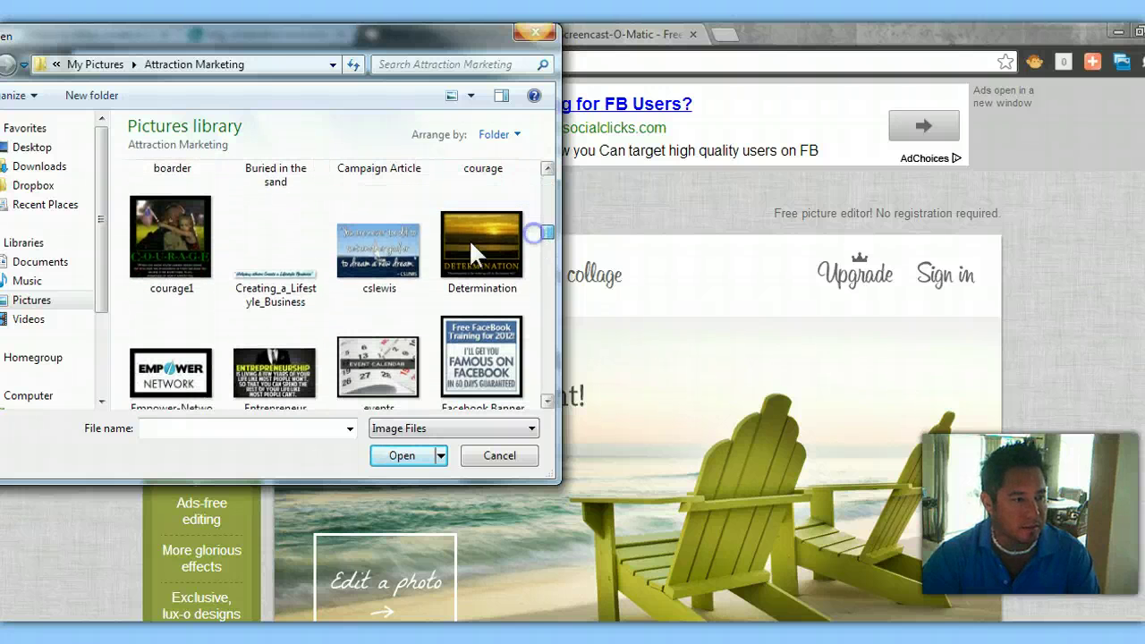
pyautogui.click(404, 260)
pyautogui.click(393, 457)
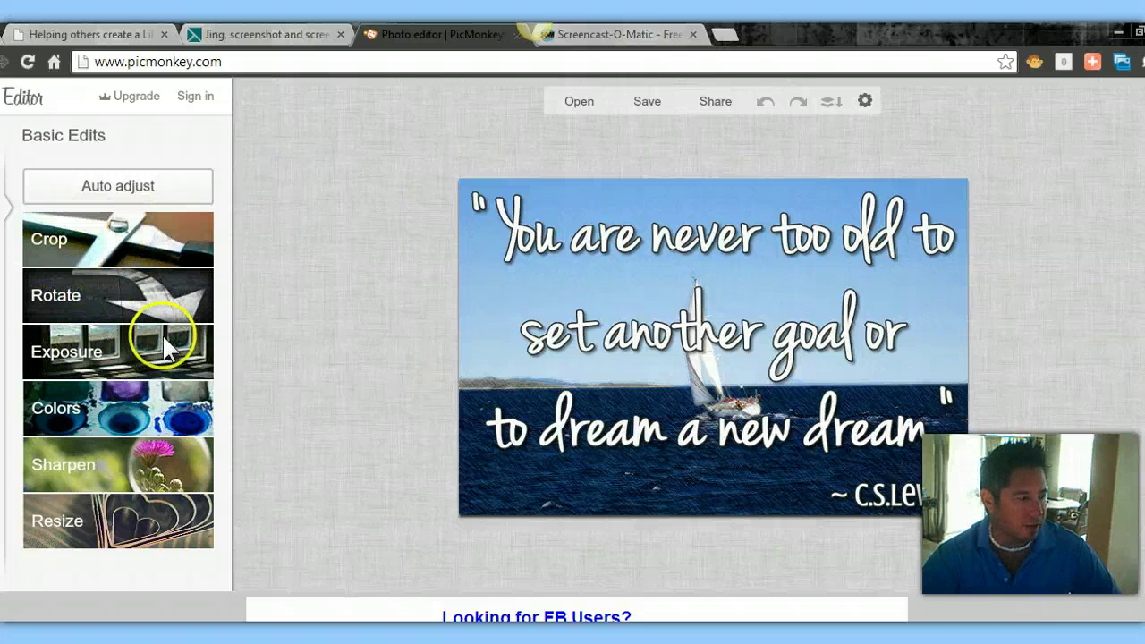
# Choose the Simple Edge frame and thicken its outer border.
pyautogui.click(117, 299)
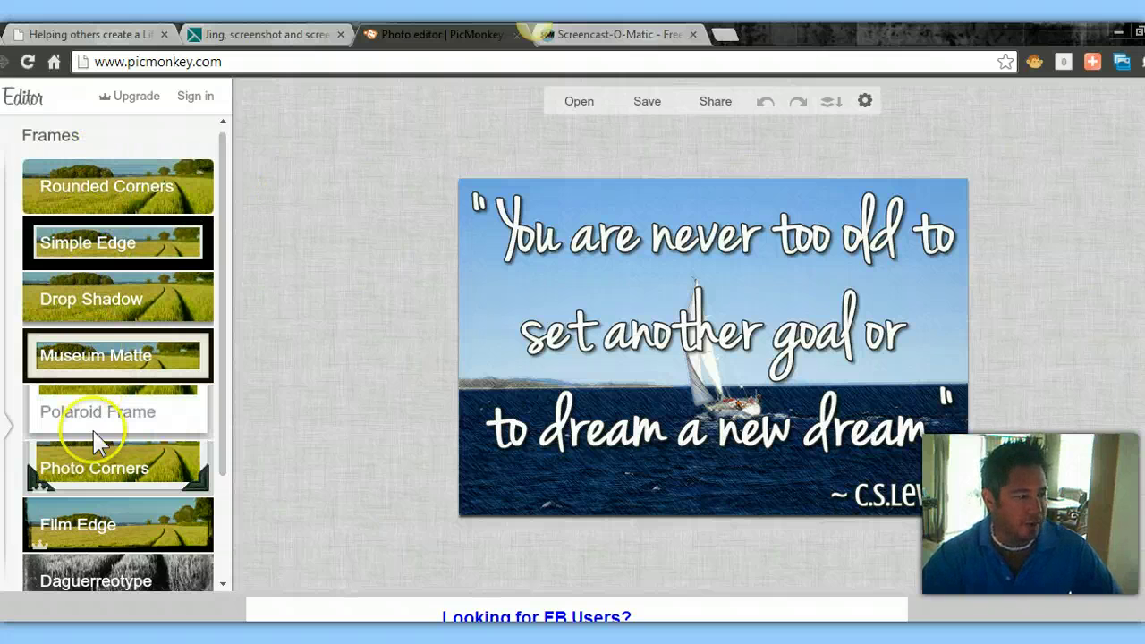
pyautogui.click(108, 250)
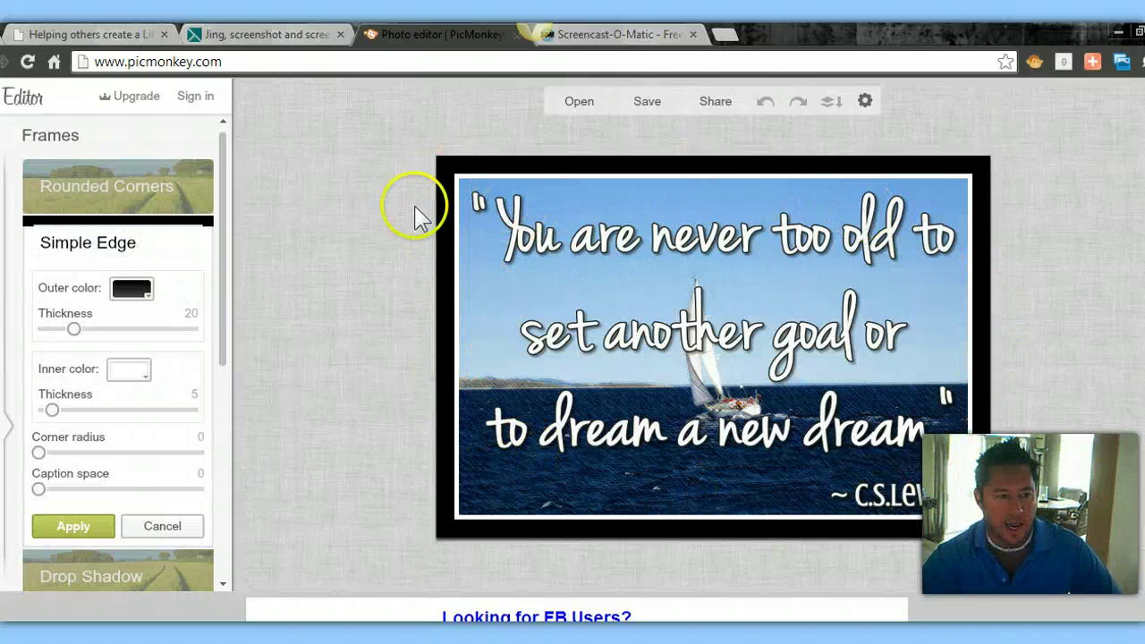
pyautogui.moveTo(74, 329)
pyautogui.mouseDown()
pyautogui.moveTo(105, 330)
pyautogui.moveTo(77, 331)
pyautogui.mouseUp()
# After trying green, purple and teal, set the outer border colour to navy 003855.
pyautogui.click(128, 294)
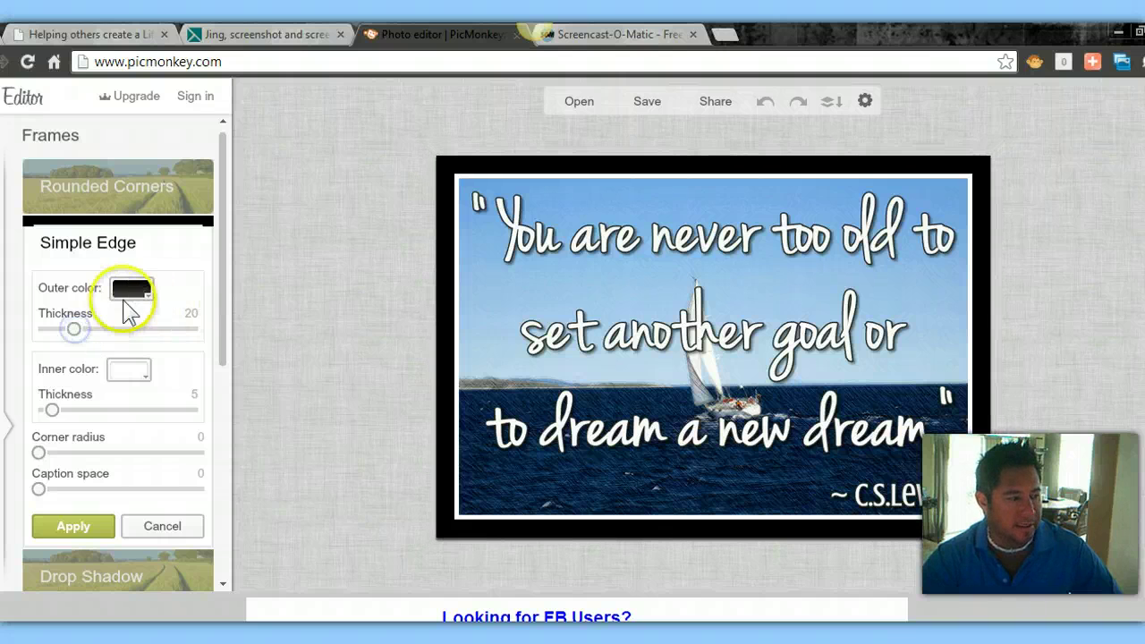
pyautogui.click(171, 351)
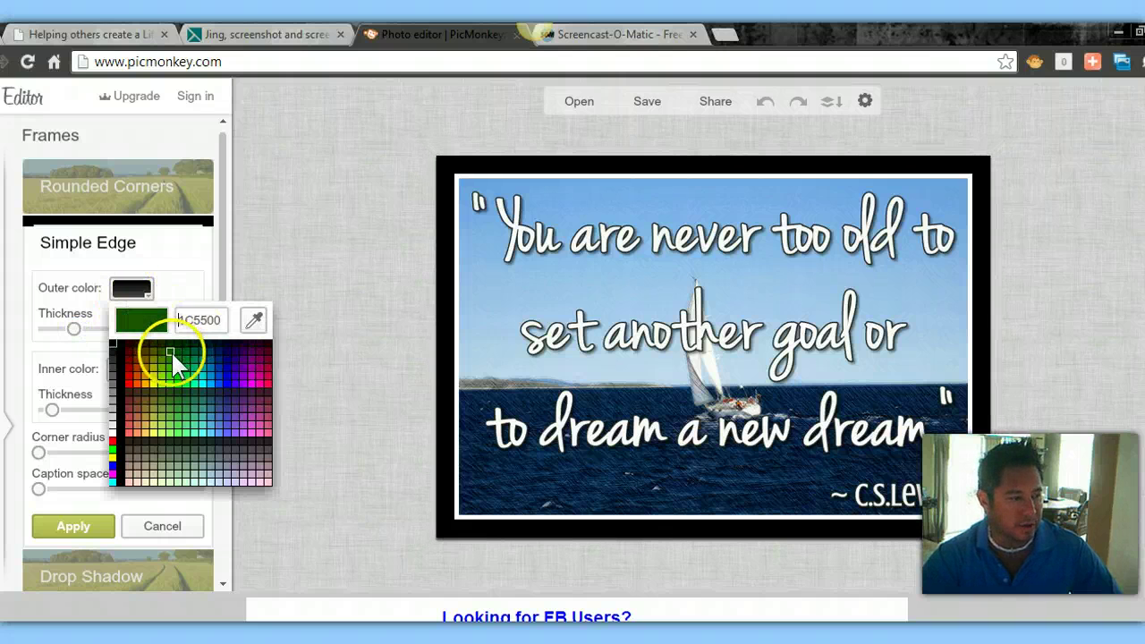
pyautogui.click(134, 292)
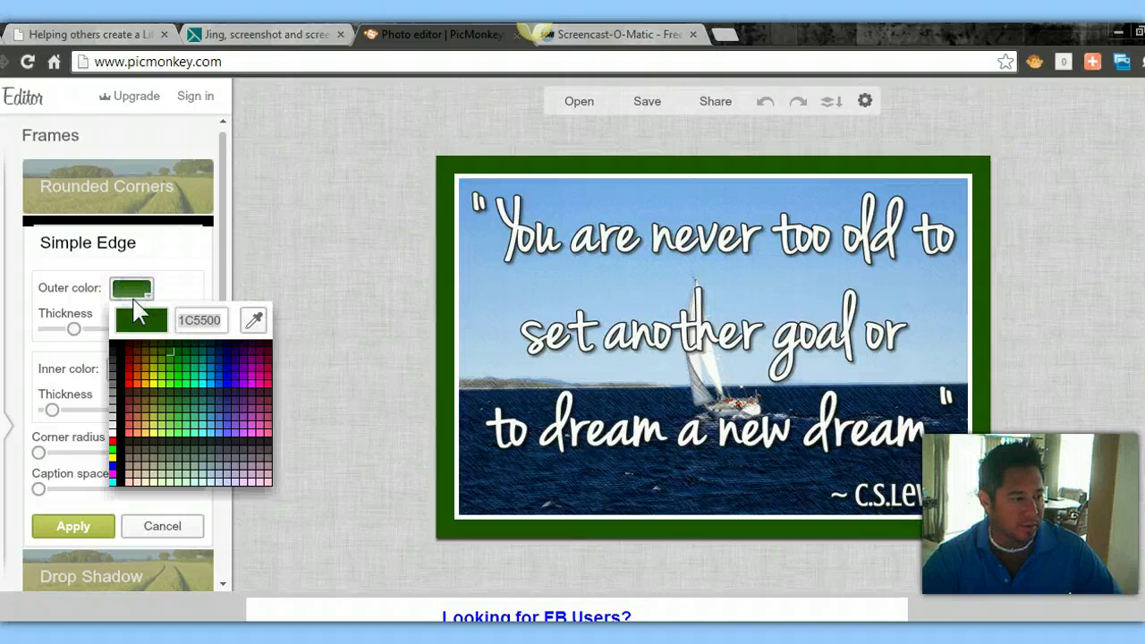
pyautogui.click(248, 376)
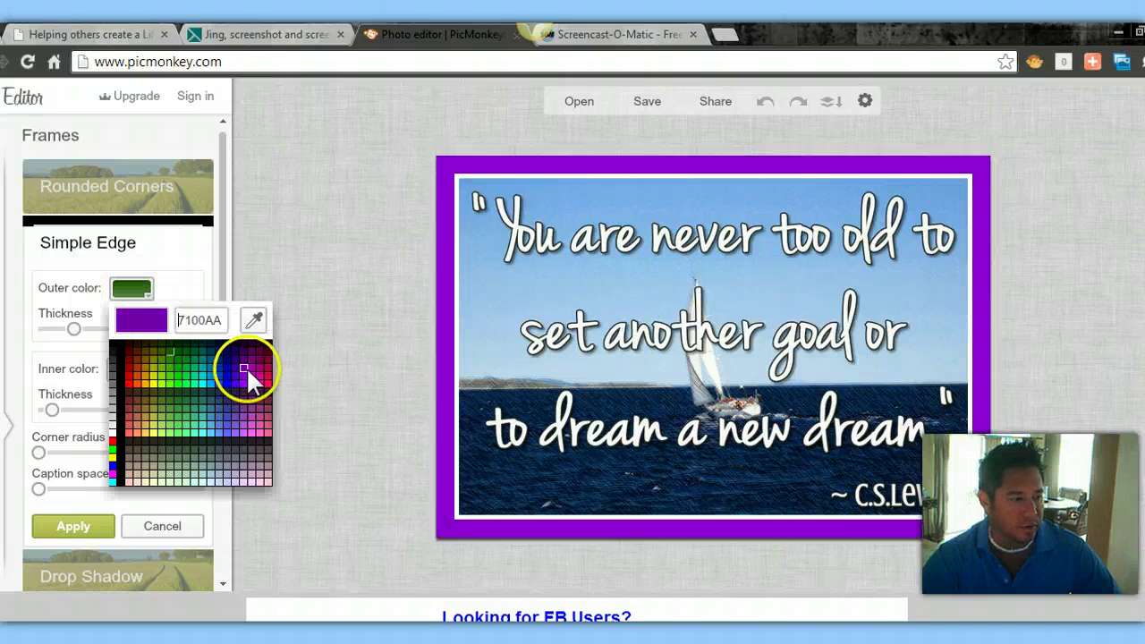
pyautogui.click(114, 298)
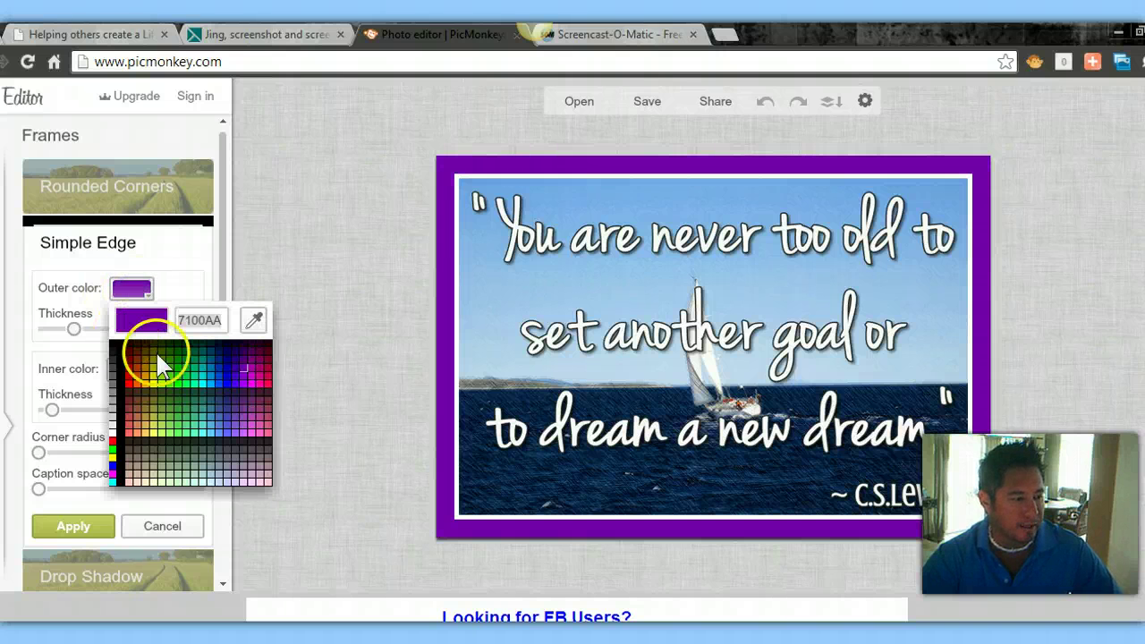
pyautogui.click(178, 398)
pyautogui.click(132, 290)
pyautogui.click(207, 351)
pyautogui.click(211, 352)
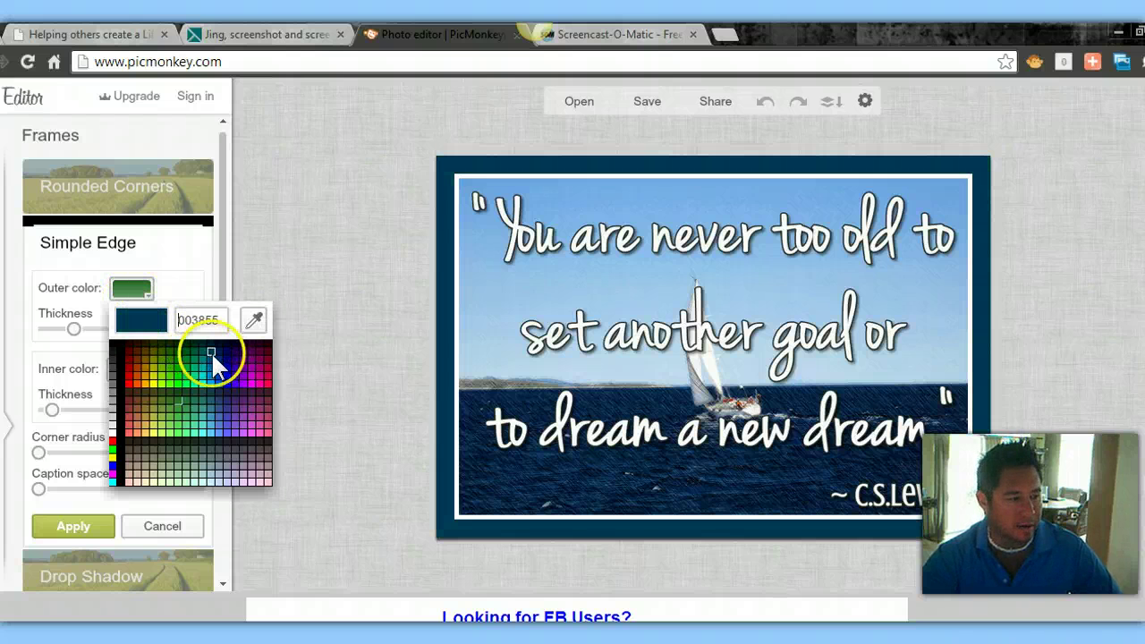
pyautogui.click(210, 354)
pyautogui.click(210, 350)
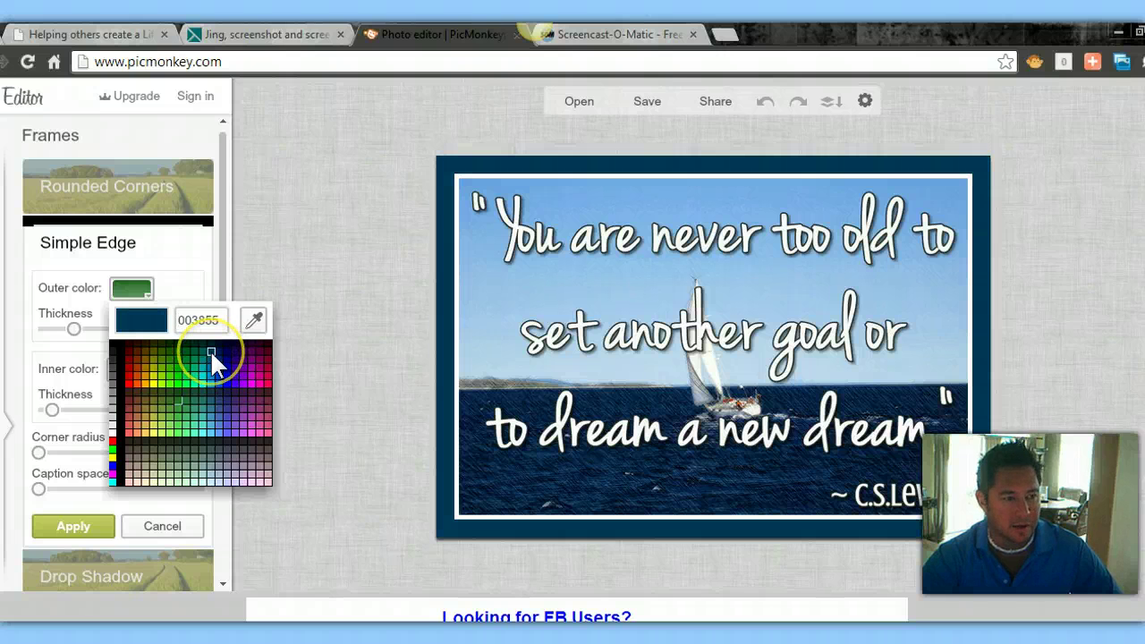
pyautogui.click(210, 350)
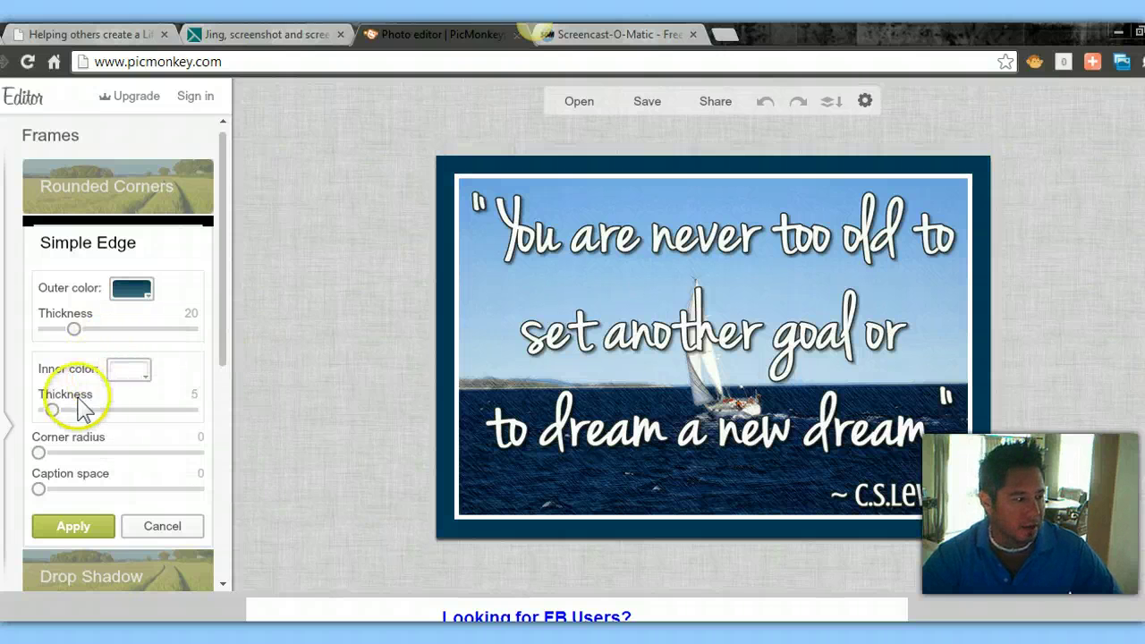
# Adjust the white inner border width and apply the Simple Edge frame.
pyautogui.moveTo(54, 411); pyautogui.dragTo(85, 417)
pyautogui.click(454, 342)
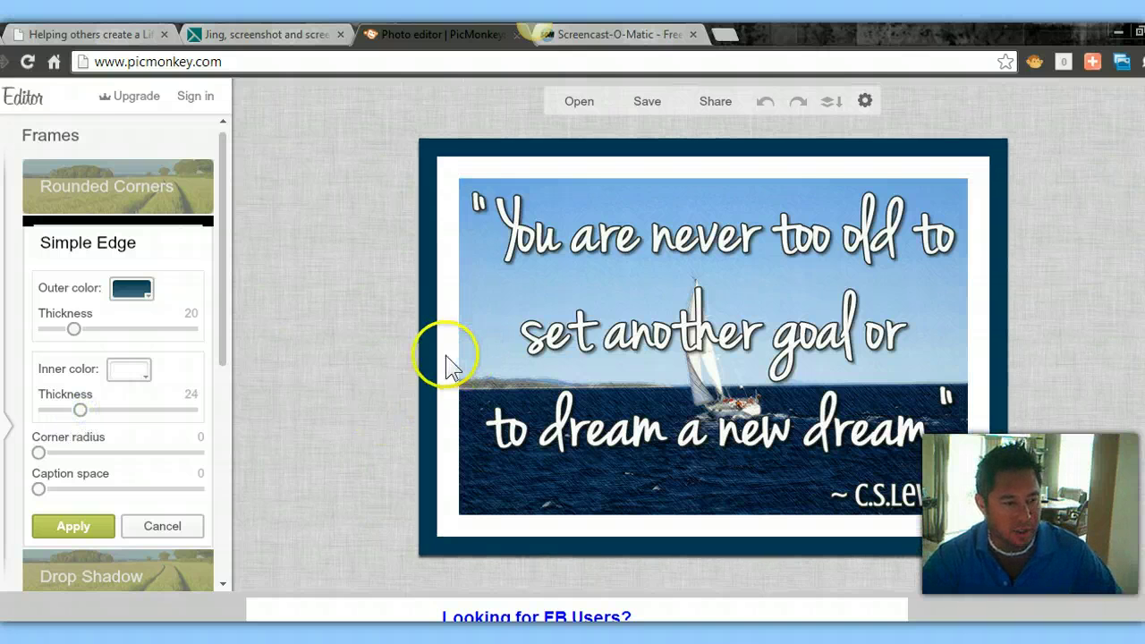
pyautogui.moveTo(80, 410)
pyautogui.mouseDown()
pyautogui.moveTo(123, 410)
pyautogui.moveTo(42, 411)
pyautogui.moveTo(58, 412)
pyautogui.mouseUp()
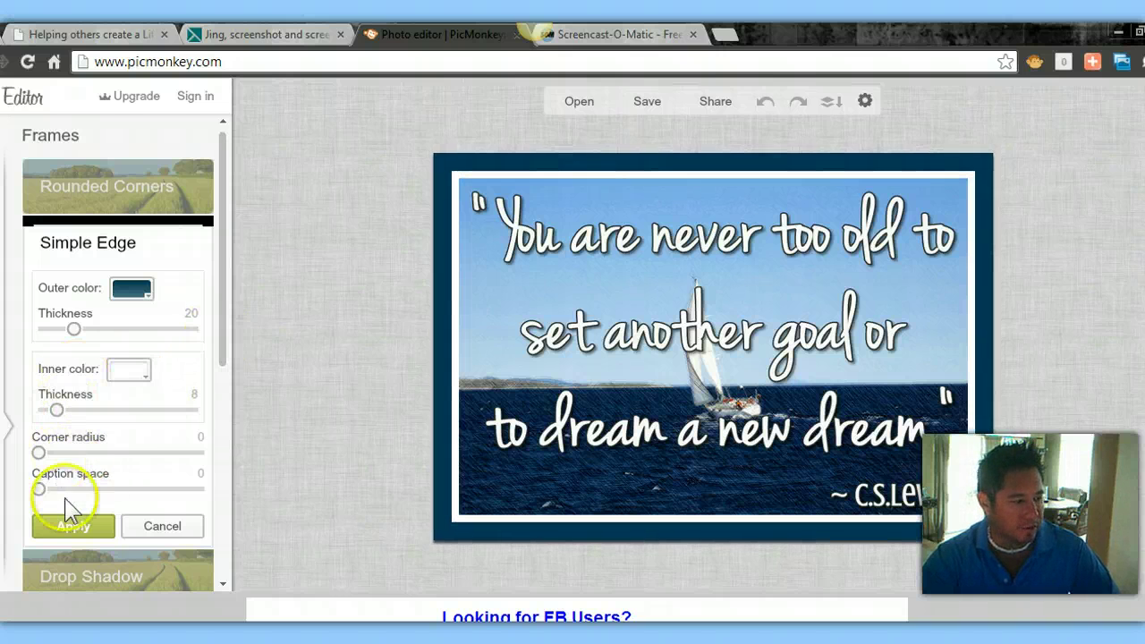
pyautogui.click(78, 527)
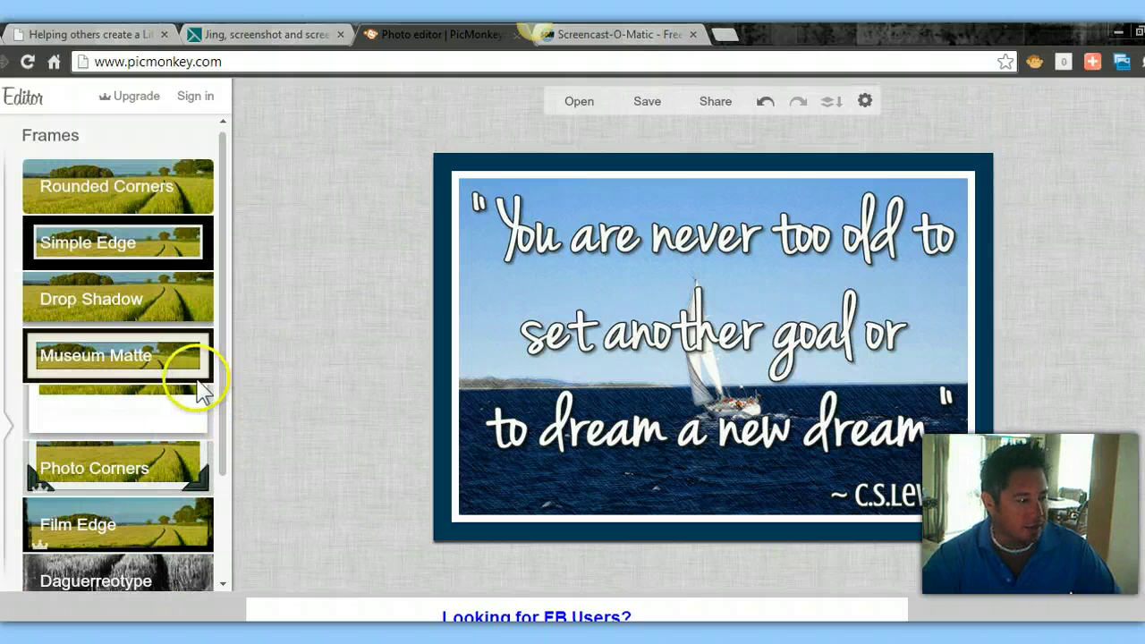
pyautogui.click(2, 134)
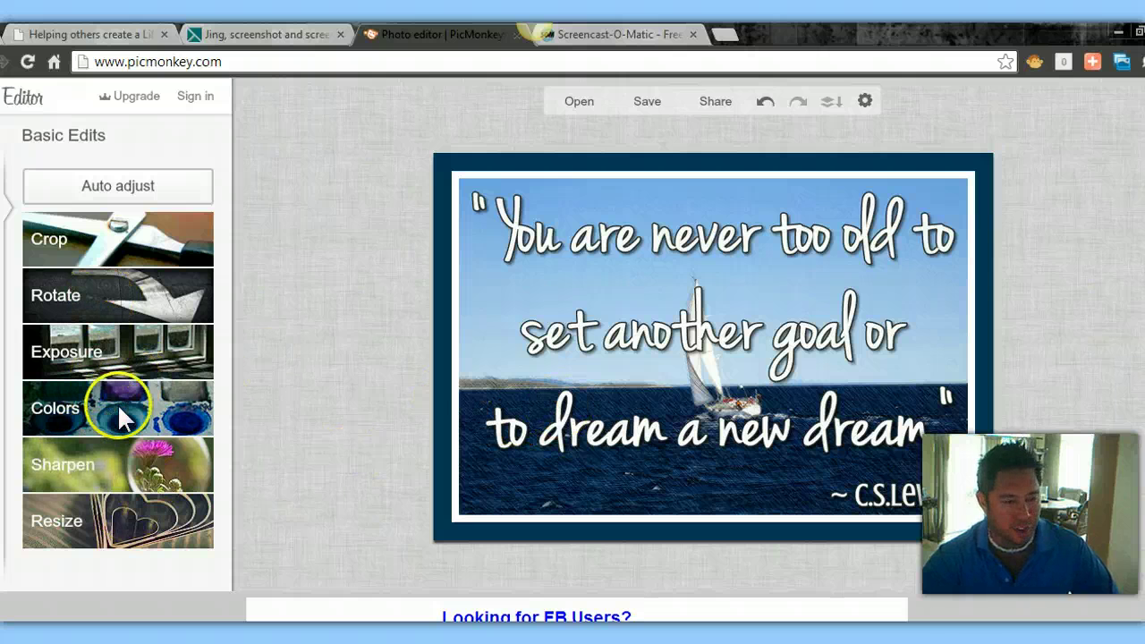
pyautogui.click(95, 519)
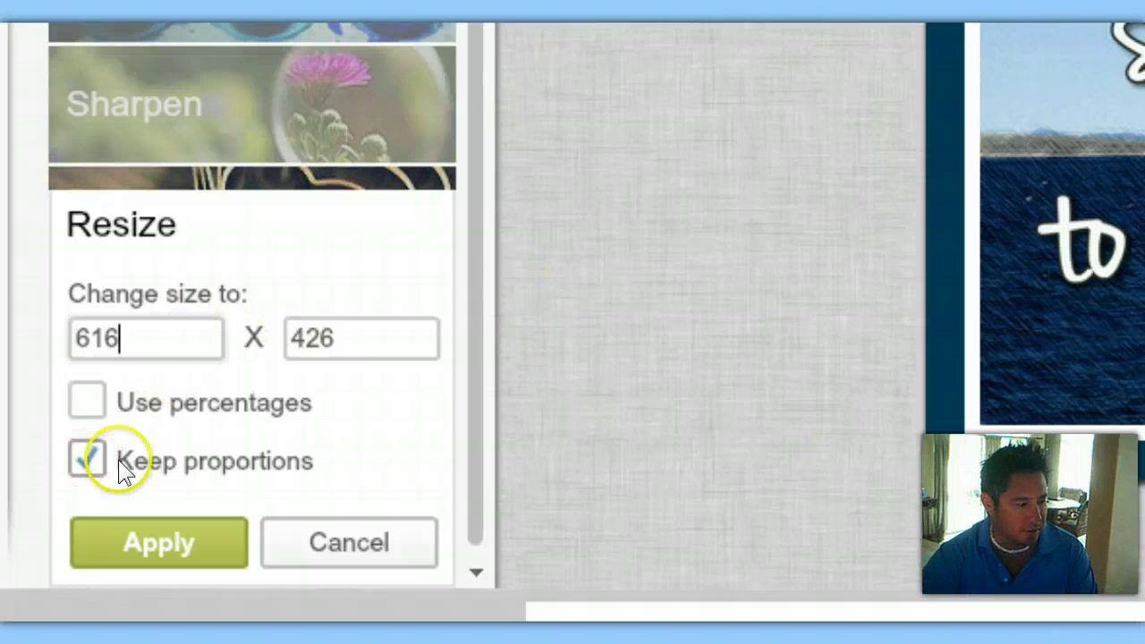
# Switch Resize to use percentages and turn off Keep proportions.
pyautogui.click(165, 346)
pyautogui.press('BackSpace')
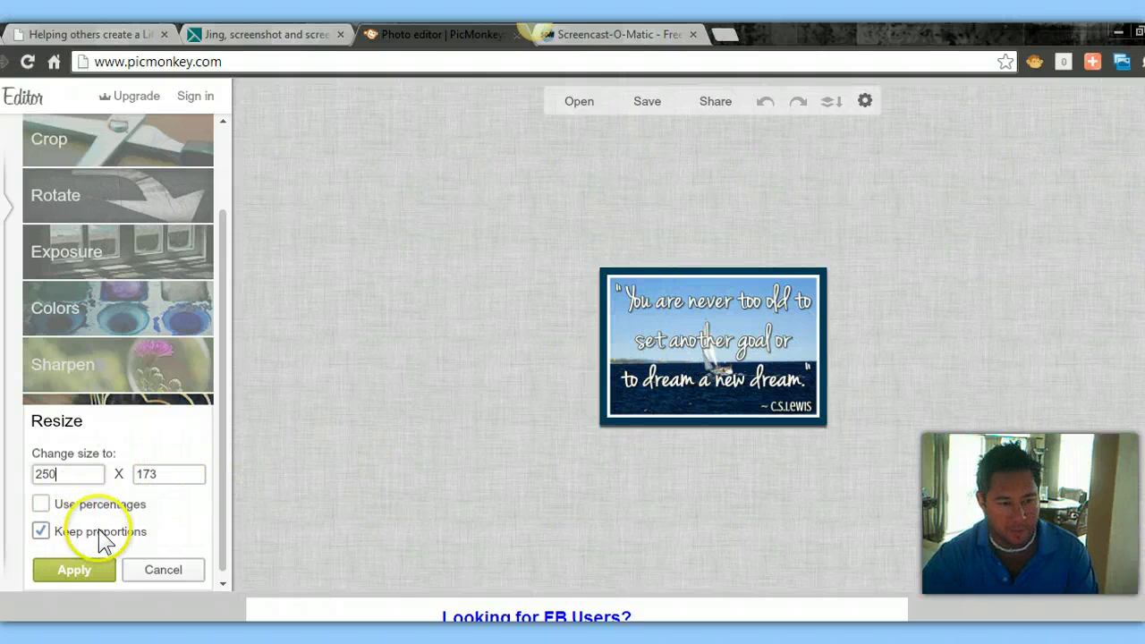
pyautogui.click(42, 505)
pyautogui.click(40, 531)
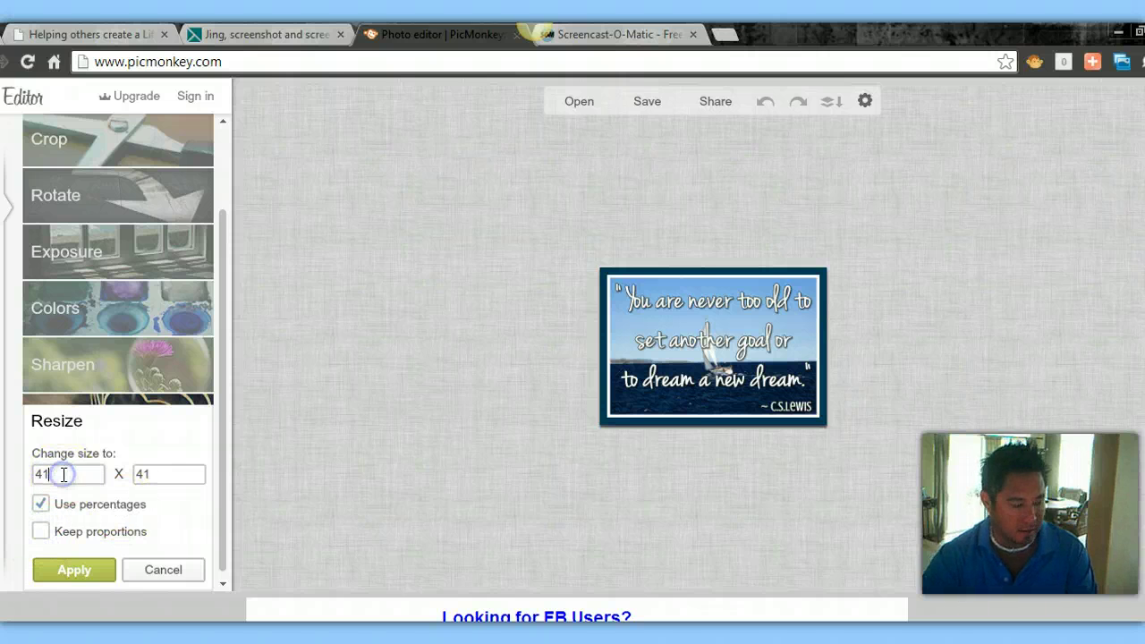
# Enter 125 for both width and height percentages and apply the resize.
pyautogui.press('BackSpace')
pyautogui.press('BackSpace')
pyautogui.write('1250')
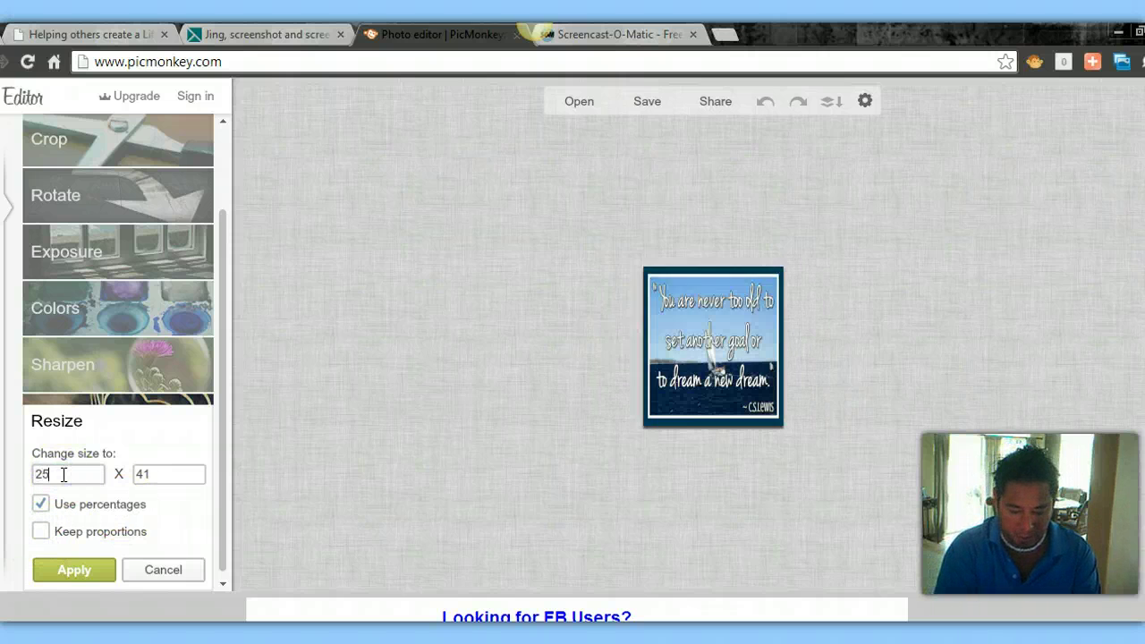
pyautogui.click(161, 473)
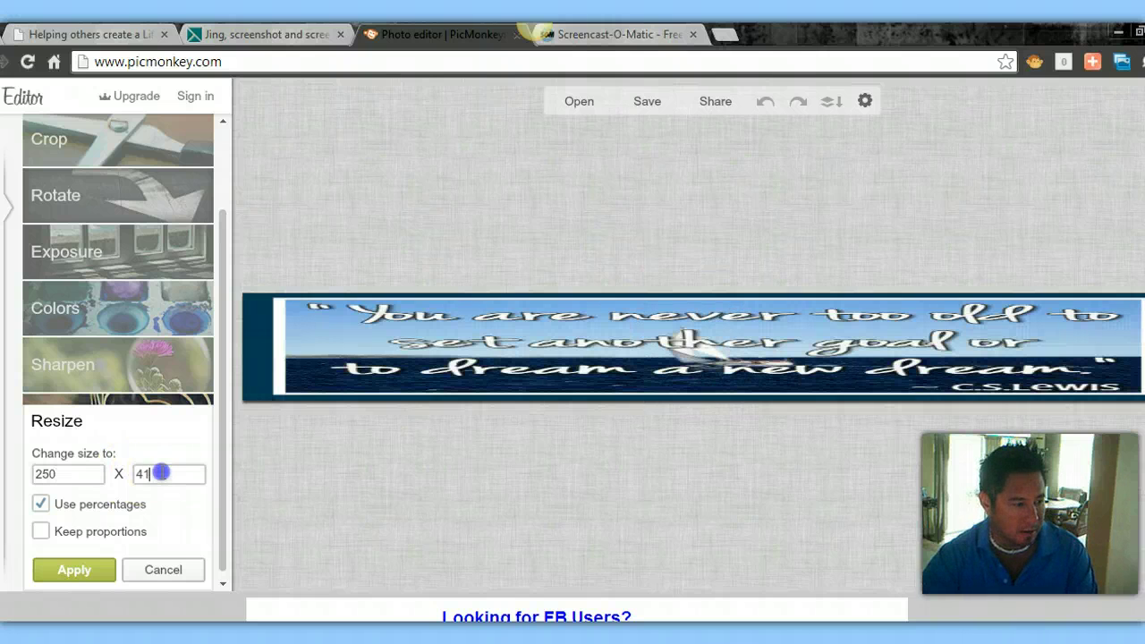
pyautogui.press('BackSpace')
pyautogui.press('BackSpace')
pyautogui.write('1')
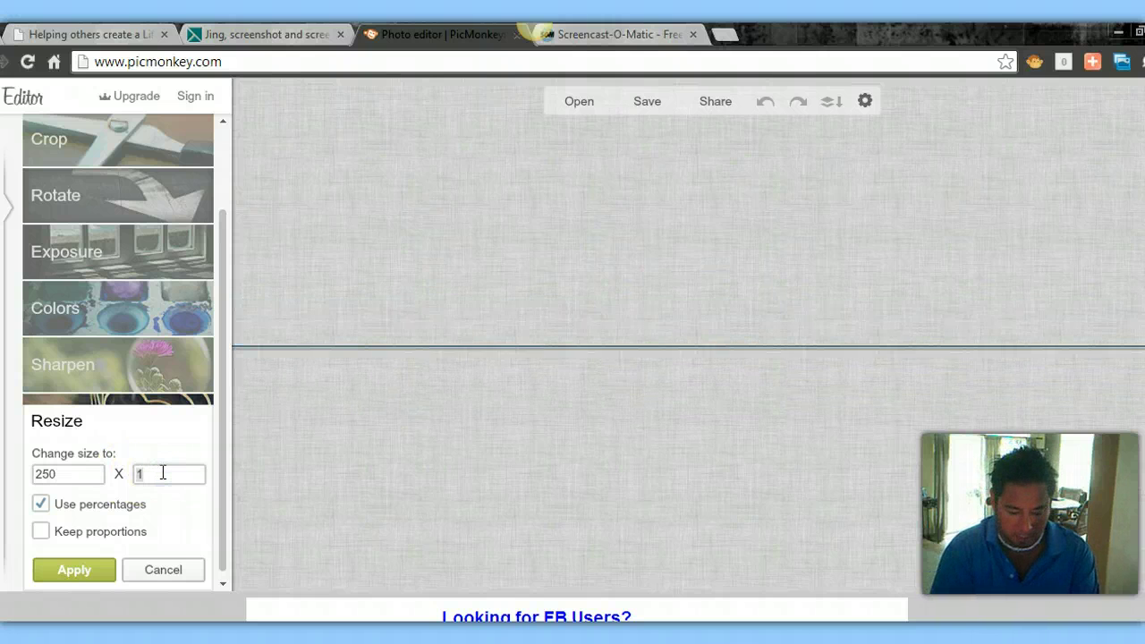
pyautogui.write('250')
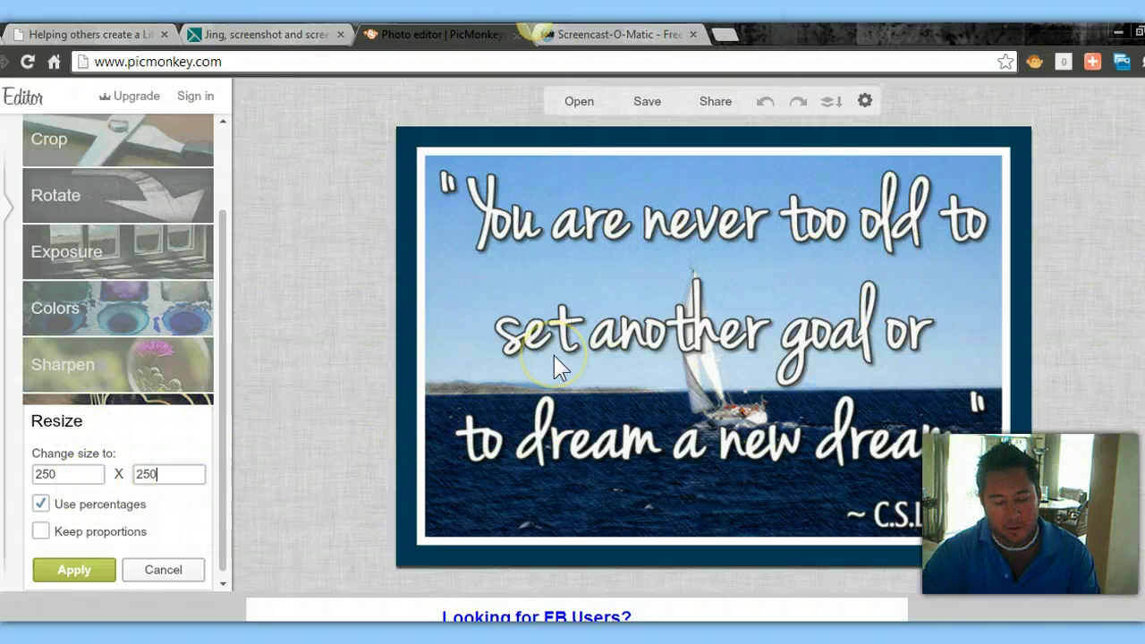
pyautogui.click(60, 473)
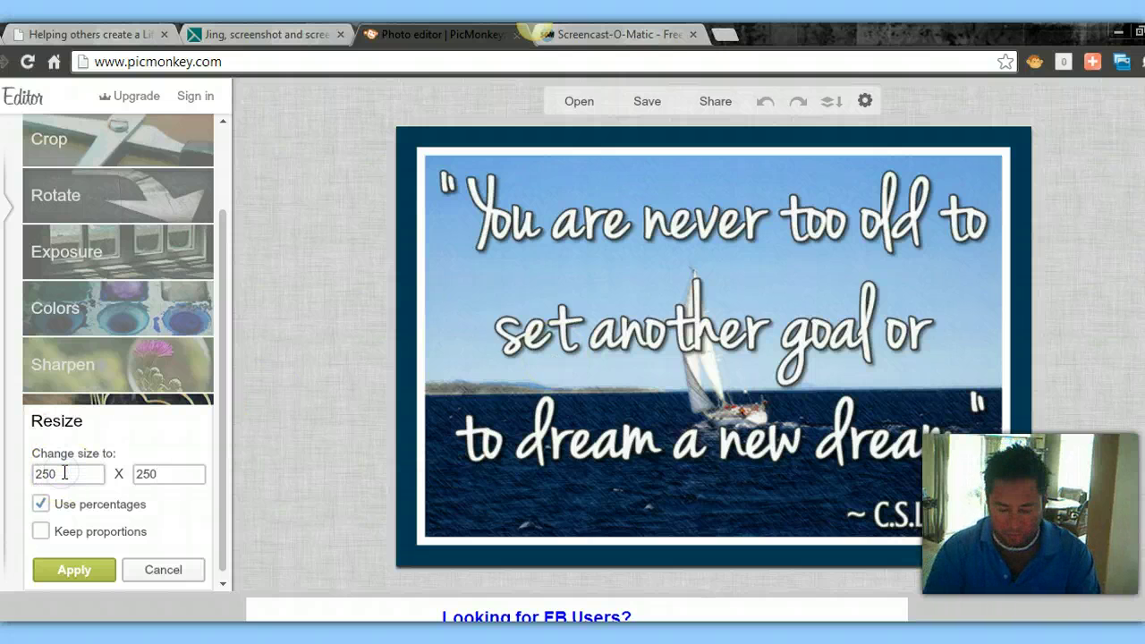
pyautogui.doubleClick(64, 473)
pyautogui.write('125')
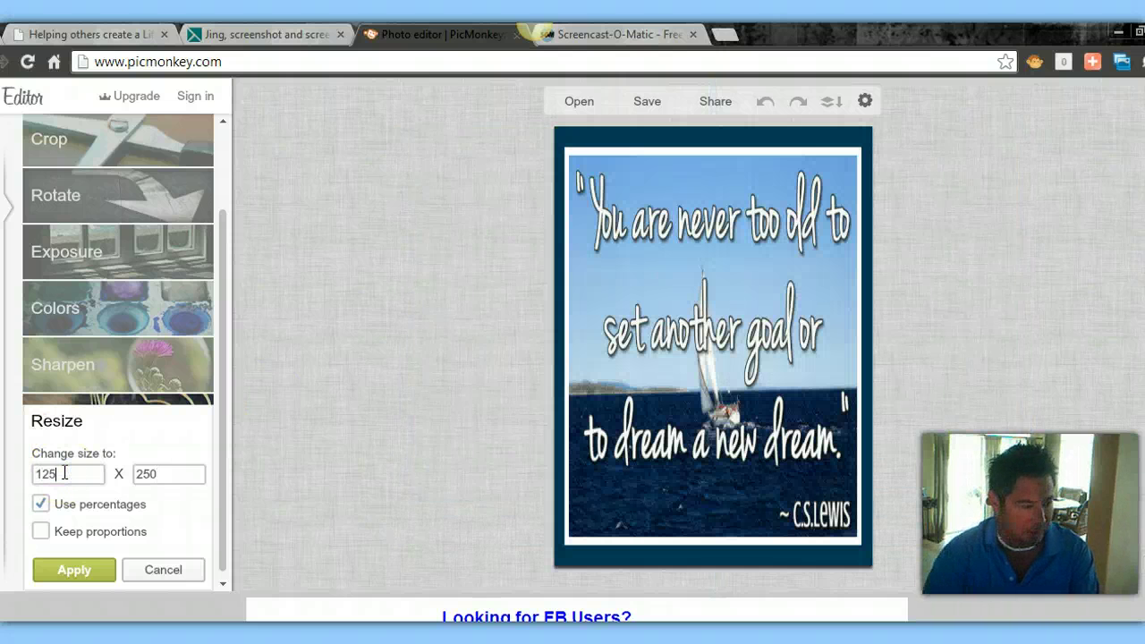
pyautogui.click(159, 474)
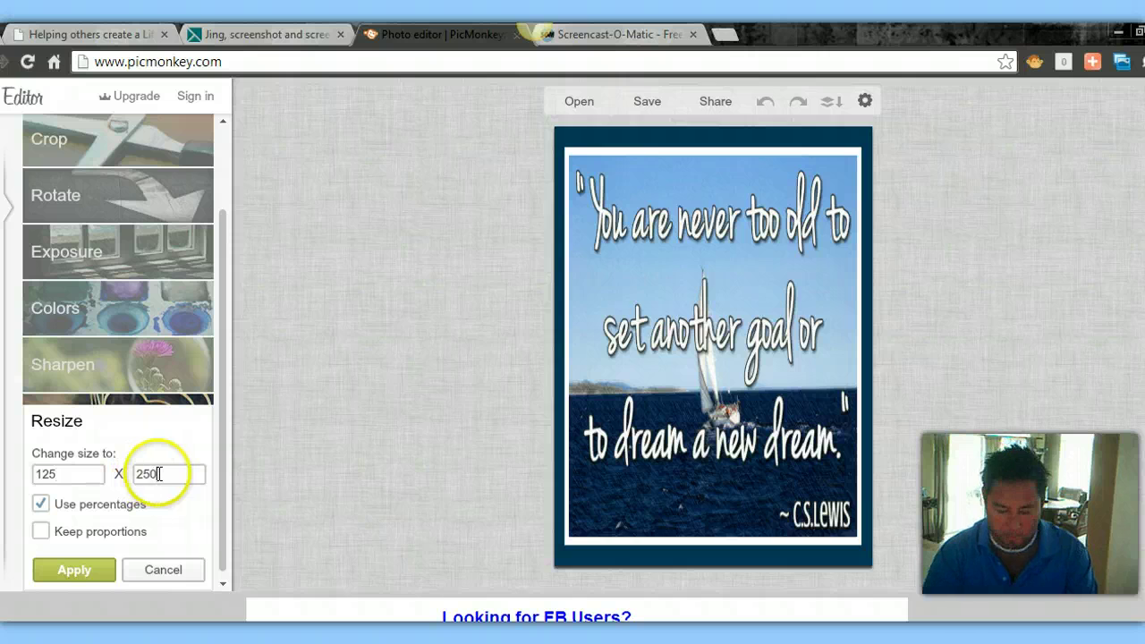
pyautogui.doubleClick(159, 474)
pyautogui.write('125')
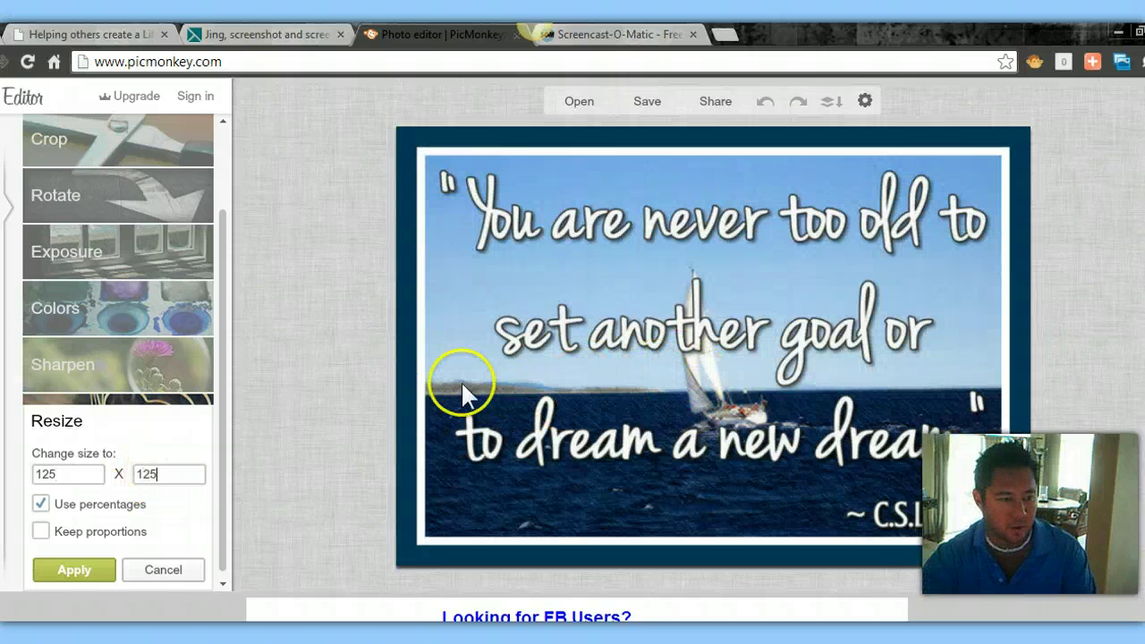
pyautogui.click(89, 570)
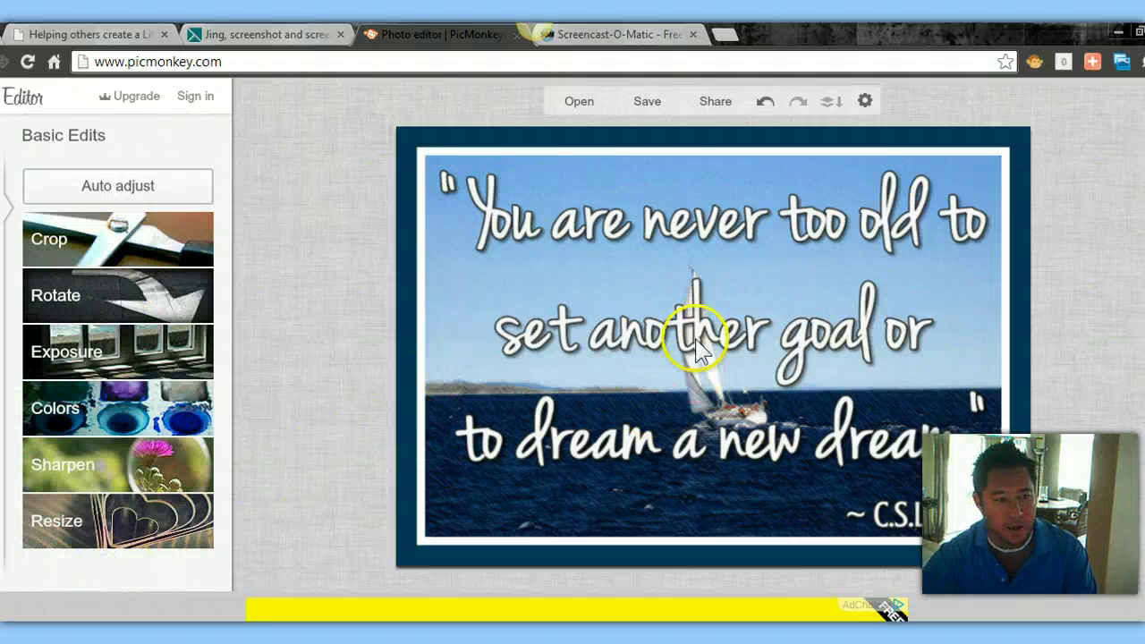
# Start saving and settle on the Pierce 'great quality, good file size' setting.
pyautogui.click(649, 105)
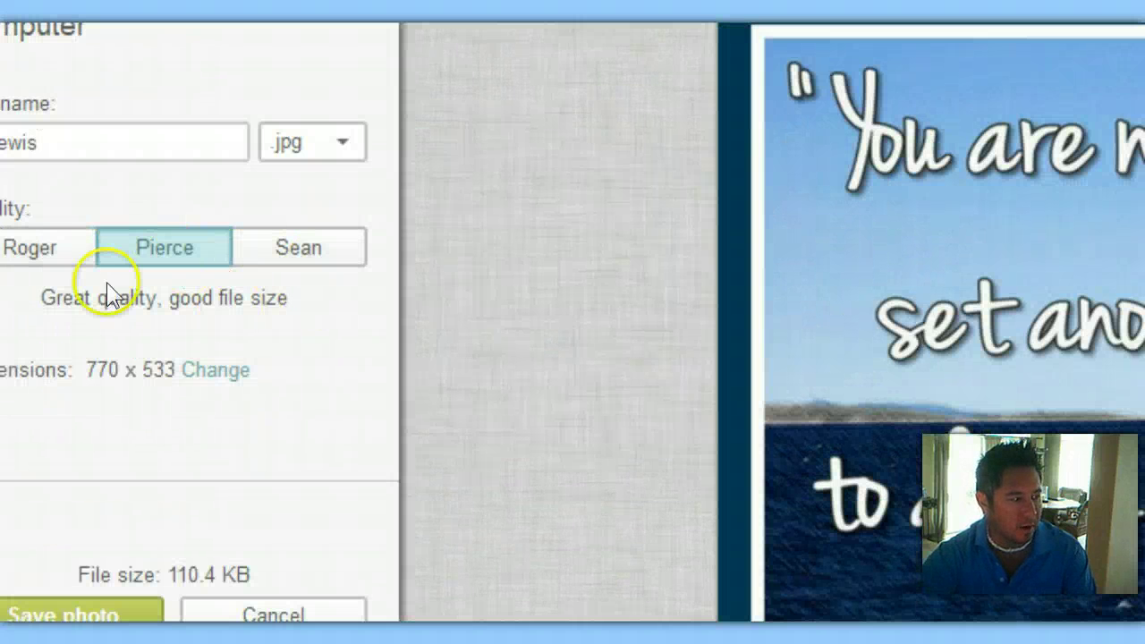
pyautogui.click(37, 254)
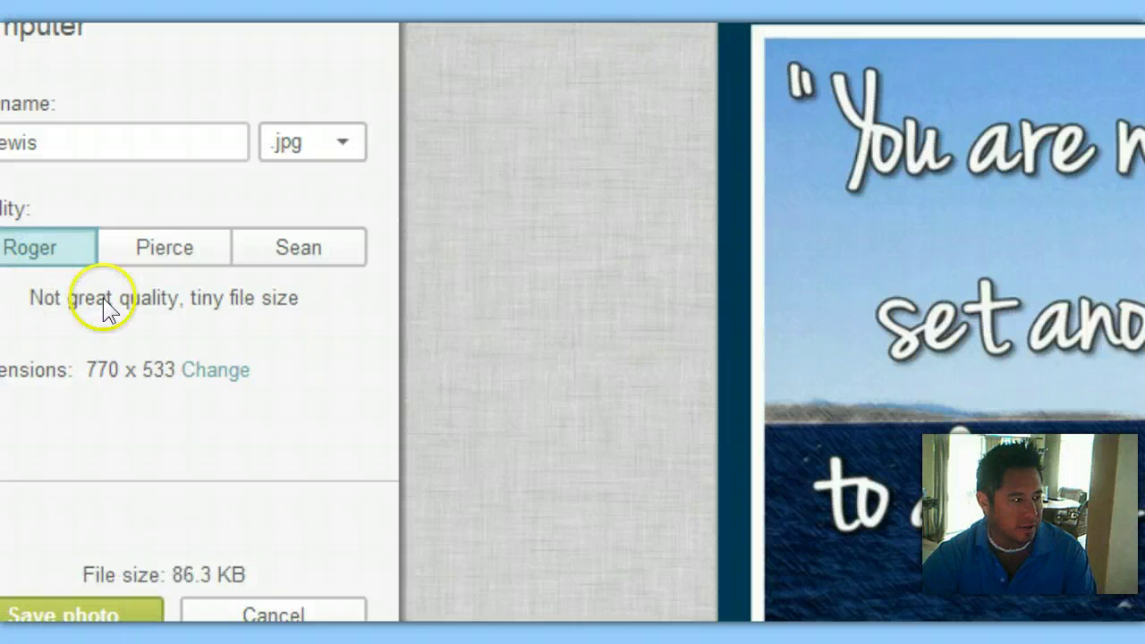
pyautogui.click(175, 261)
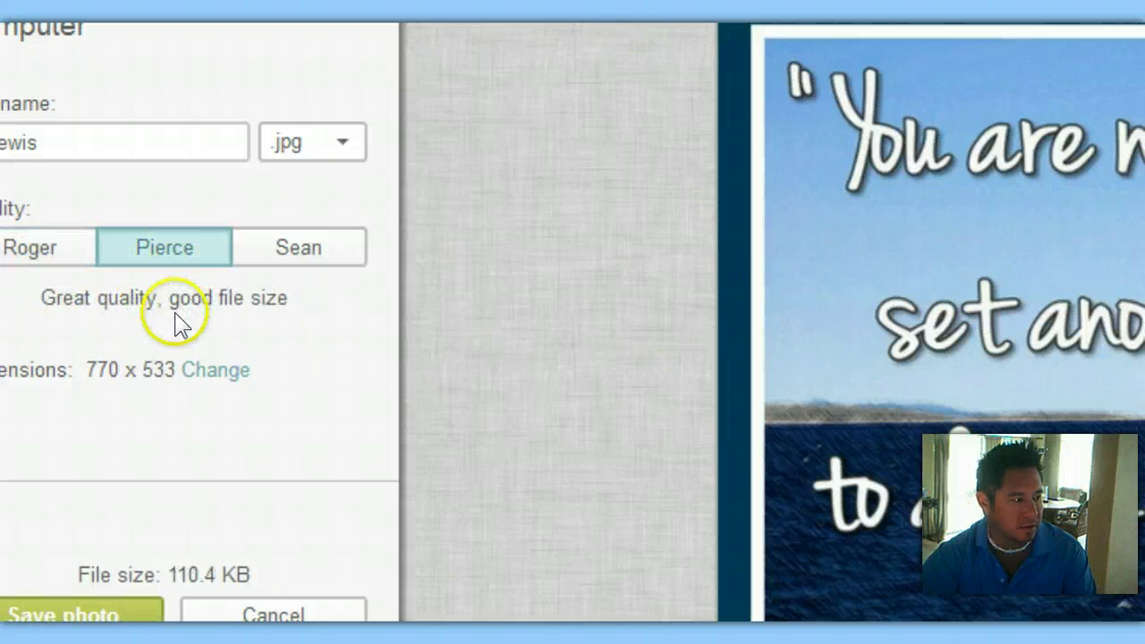
pyautogui.click(299, 255)
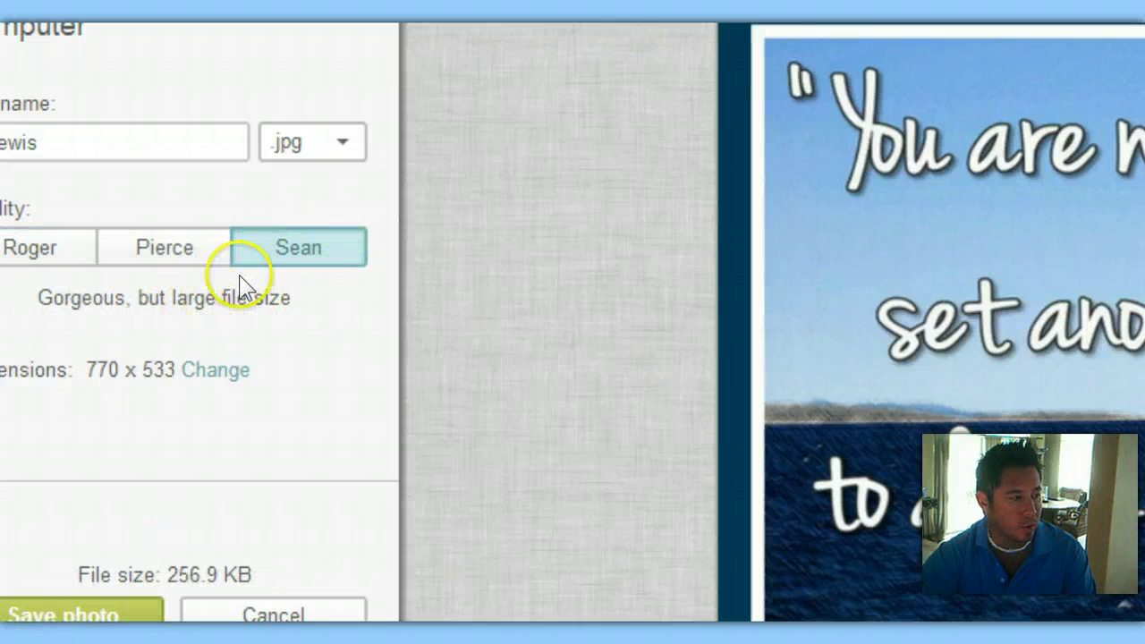
pyautogui.click(170, 252)
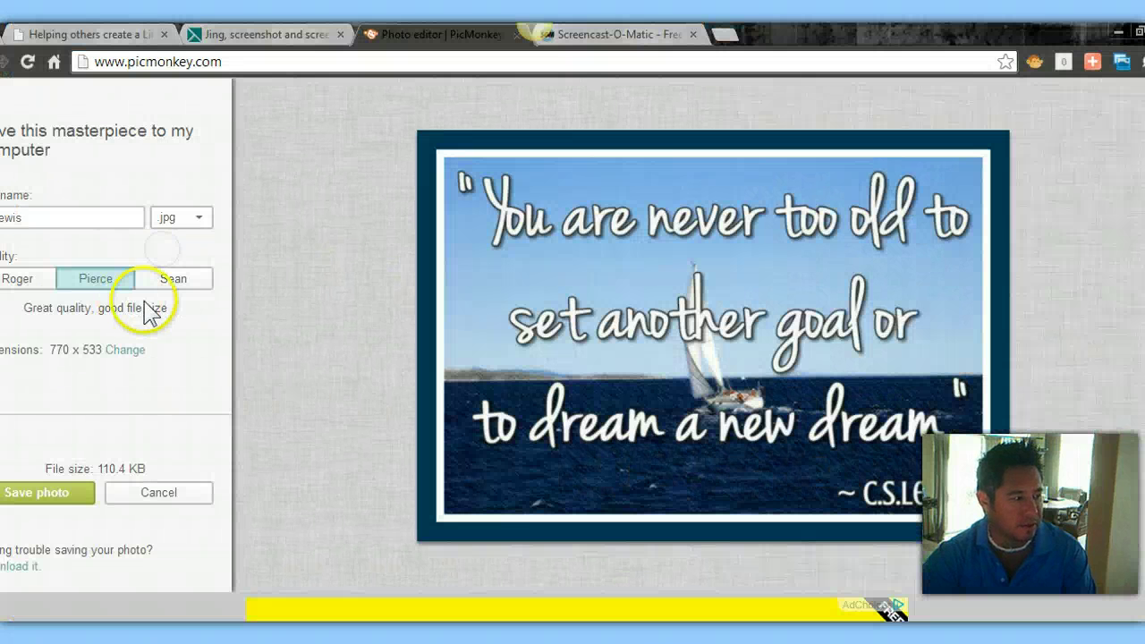
# Save the photo over the existing cslewis.jpg in Attraction Marketing, confirming the replacement.
pyautogui.click(54, 492)
pyautogui.moveTo(546, 181); pyautogui.dragTo(548, 229)
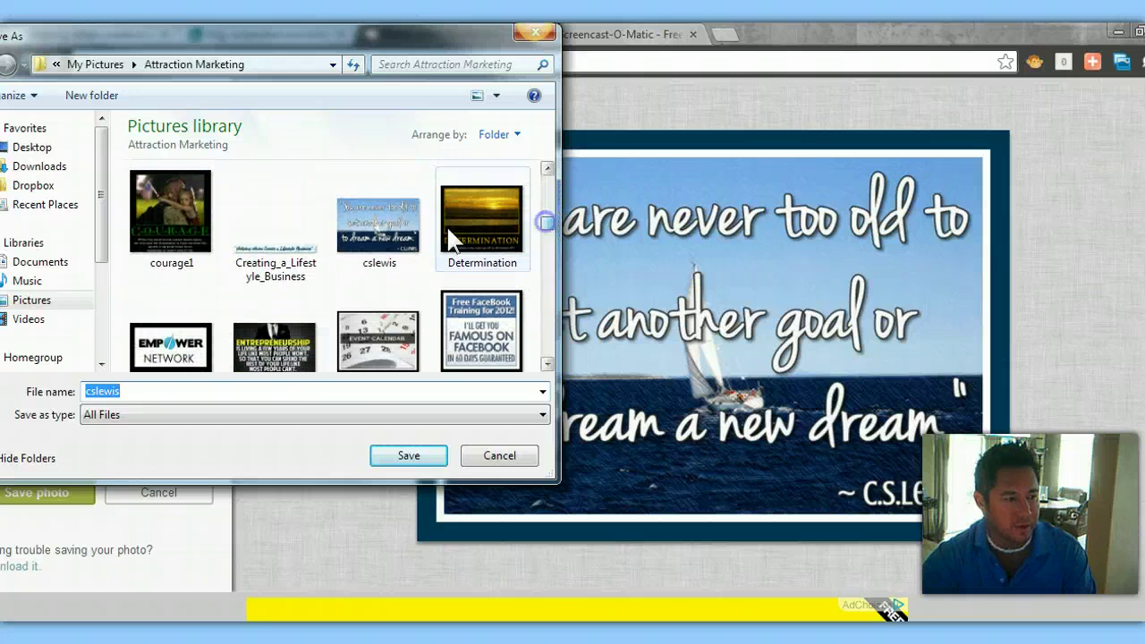
pyautogui.click(394, 224)
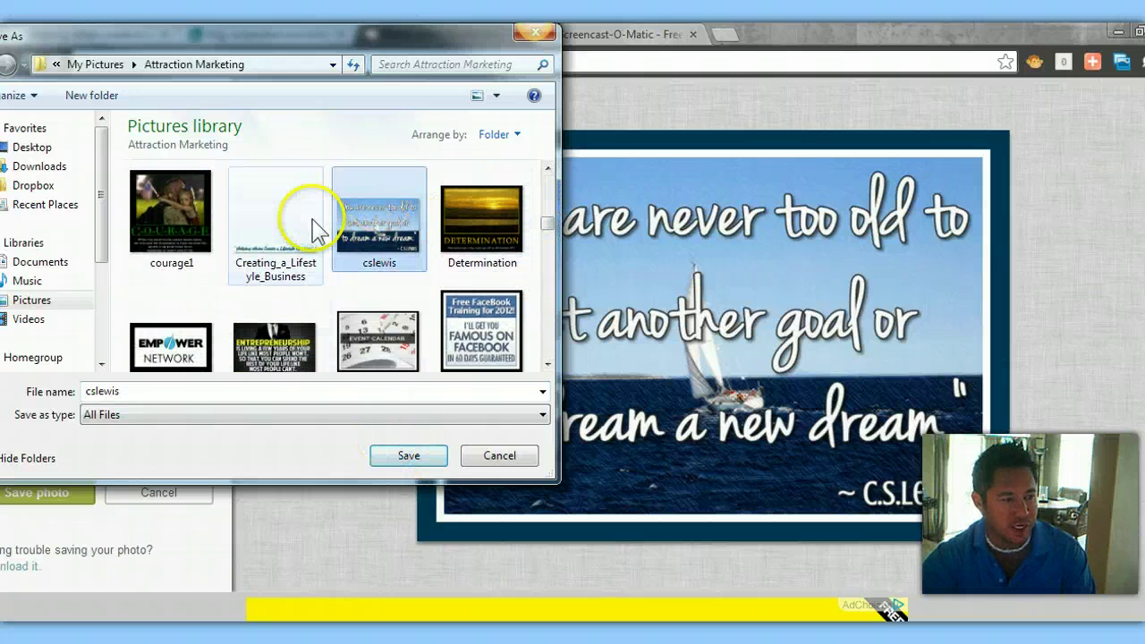
pyautogui.click(409, 456)
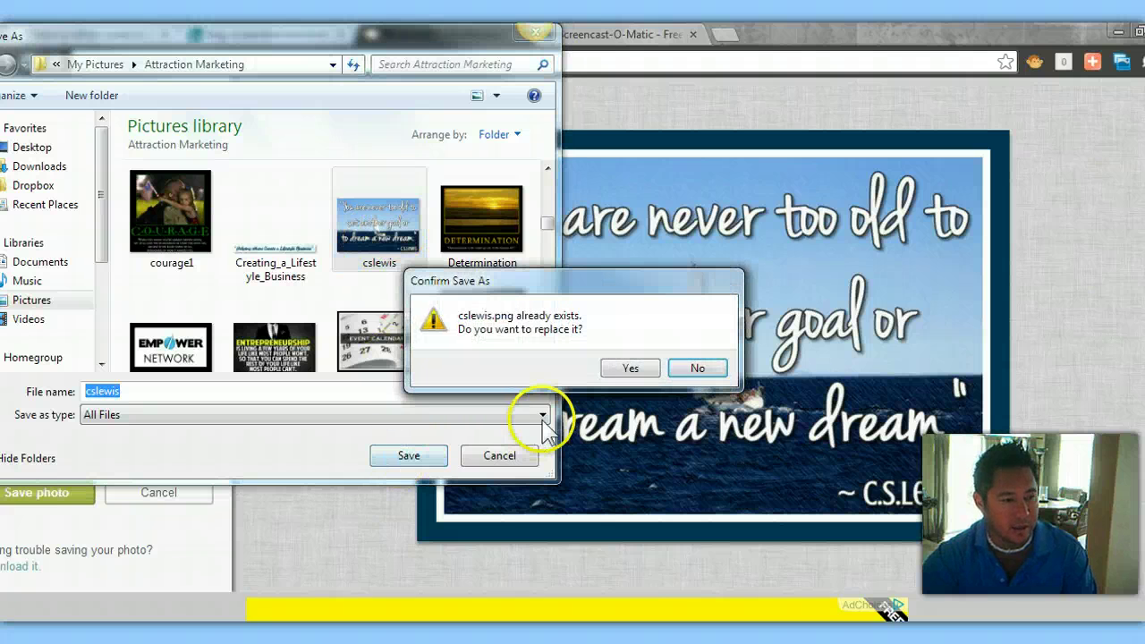
pyautogui.click(622, 366)
pyautogui.click(531, 367)
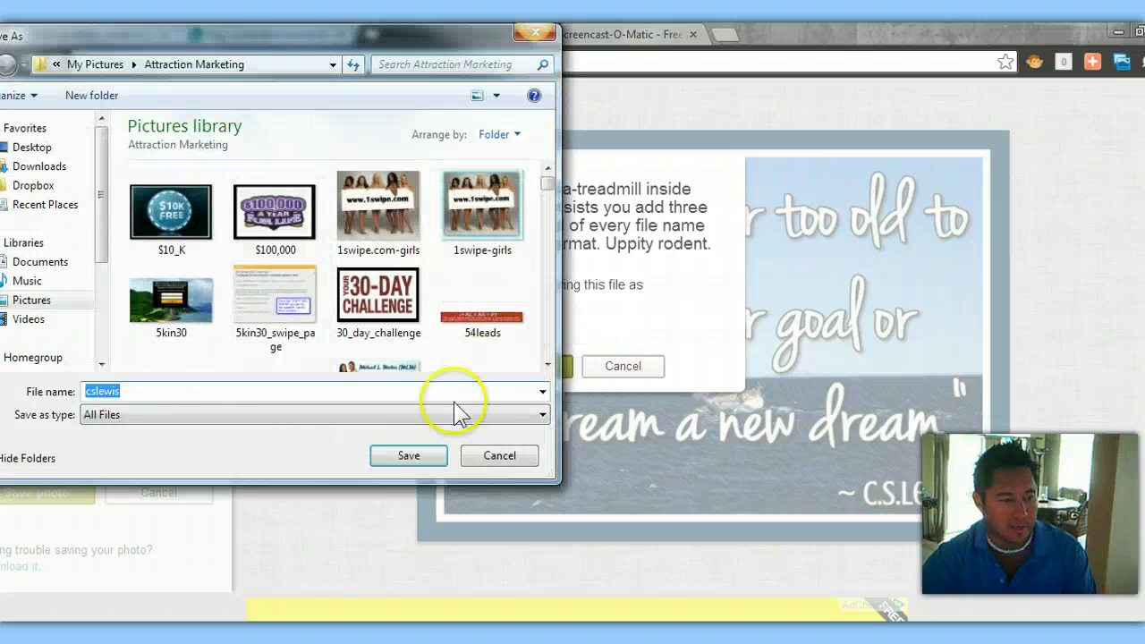
pyautogui.click(496, 455)
pyautogui.click(623, 365)
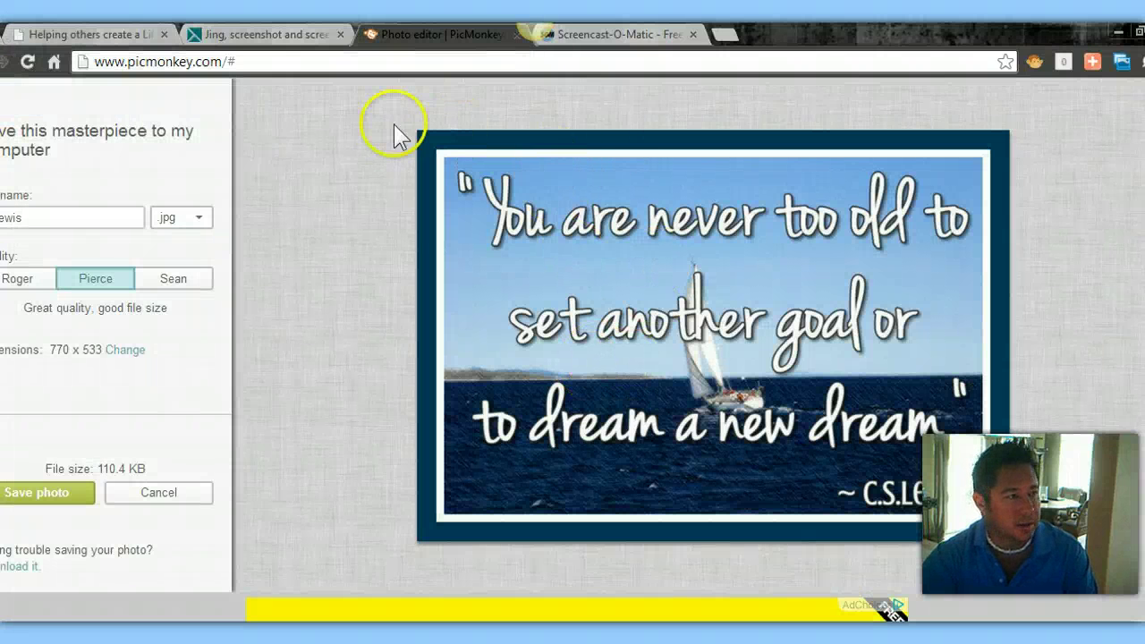
pyautogui.click(231, 36)
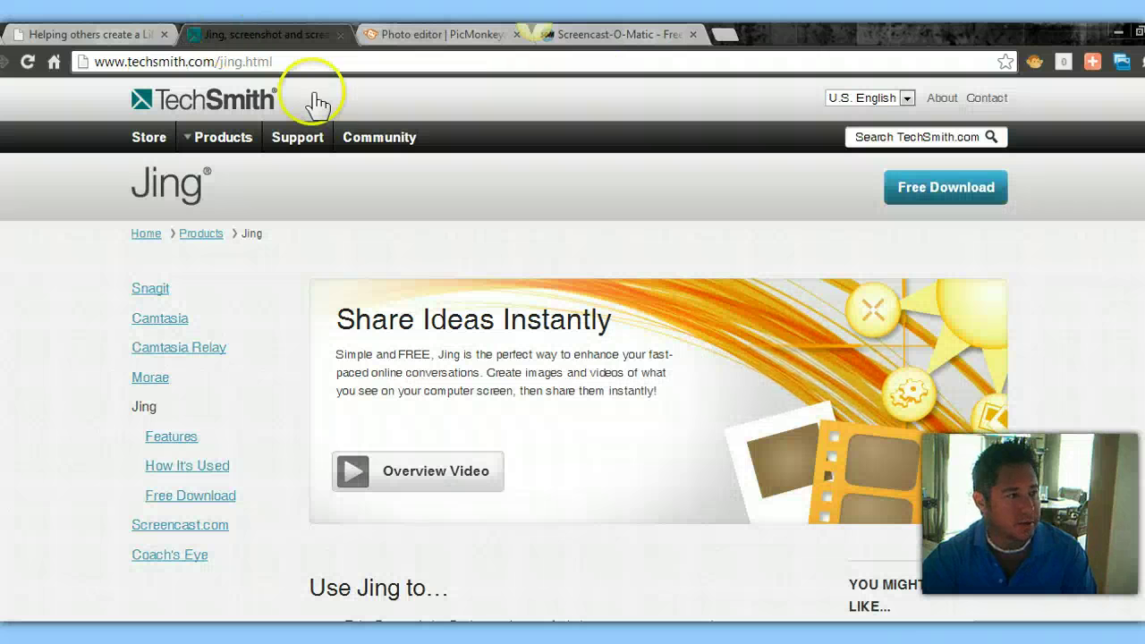
# Turn the Jing tab into a new tab page, briefly visit Google+, then show Screencast-O-Matic.
pyautogui.click(249, 62)
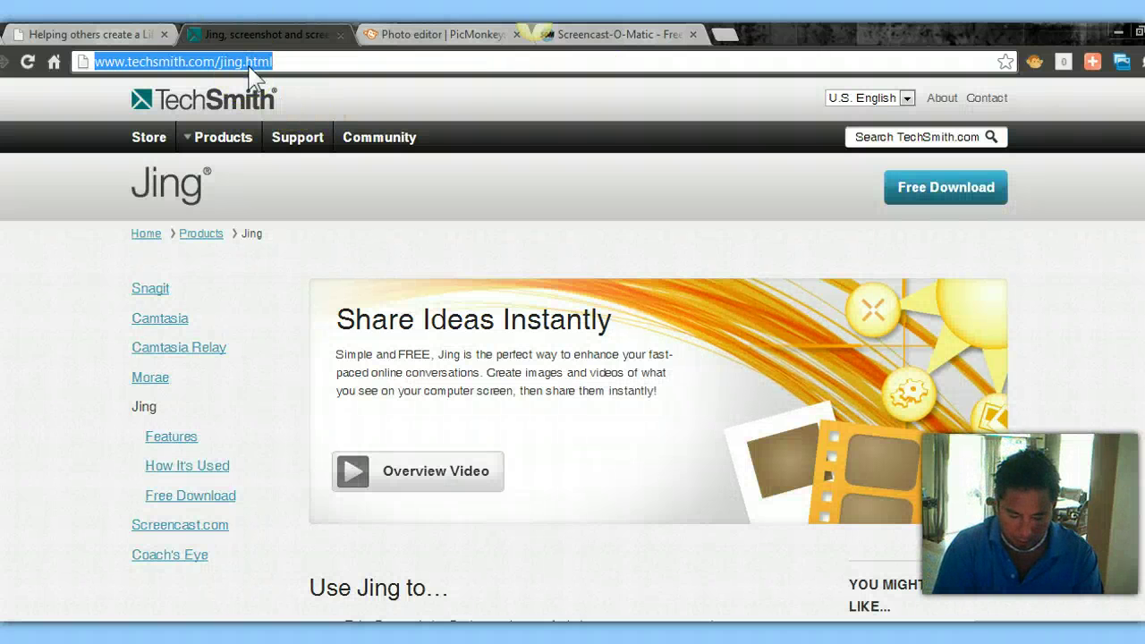
pyautogui.write('google')
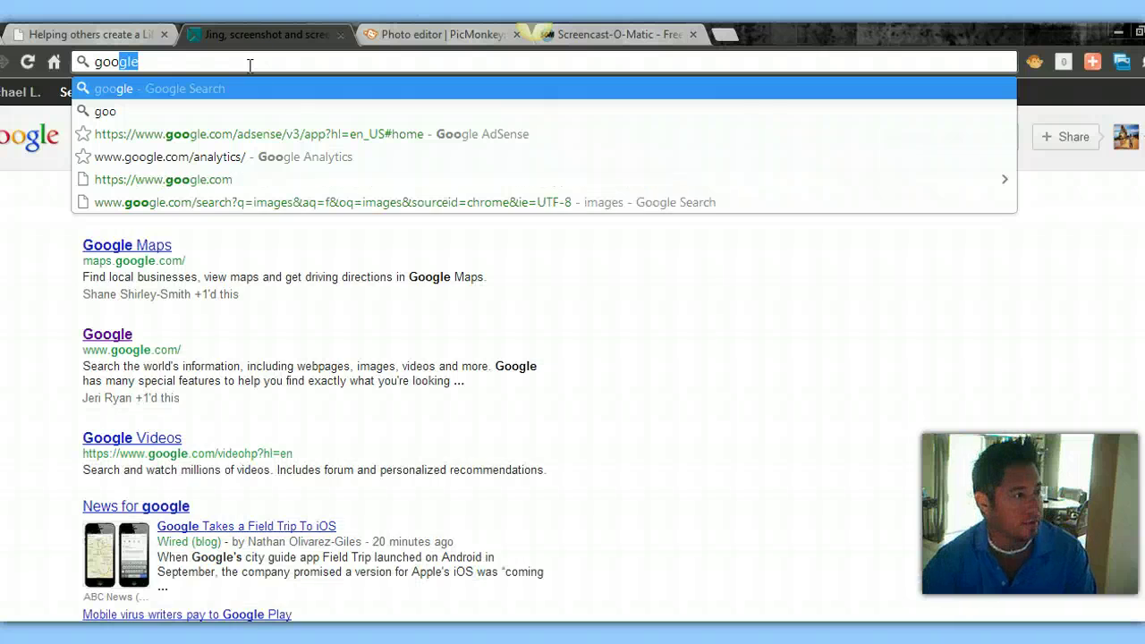
pyautogui.click(49, 63)
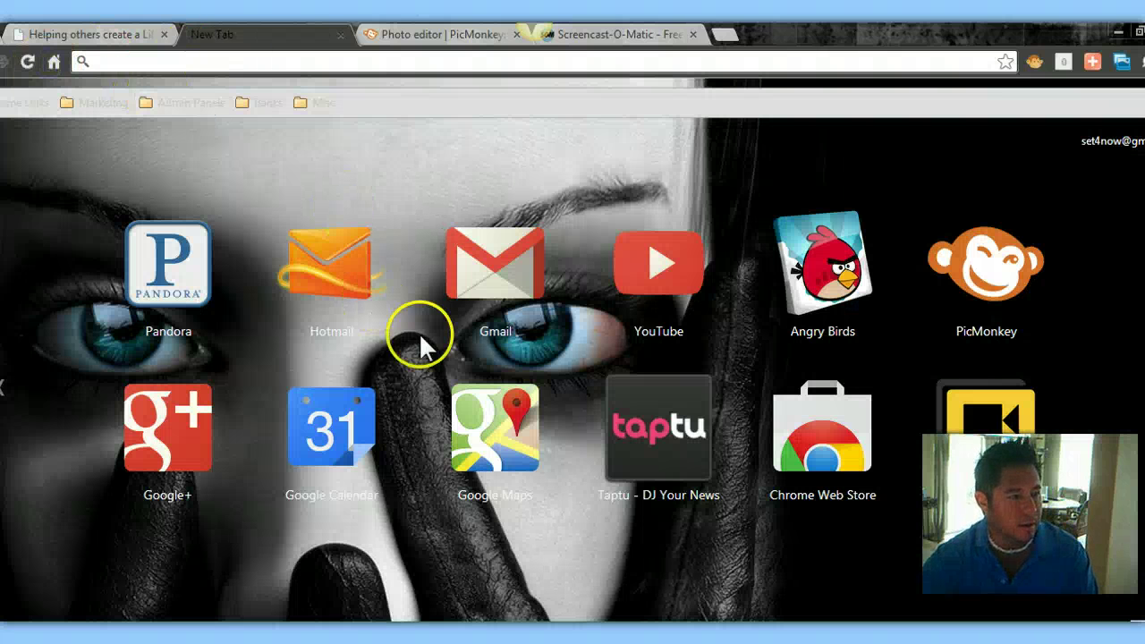
pyautogui.click(199, 421)
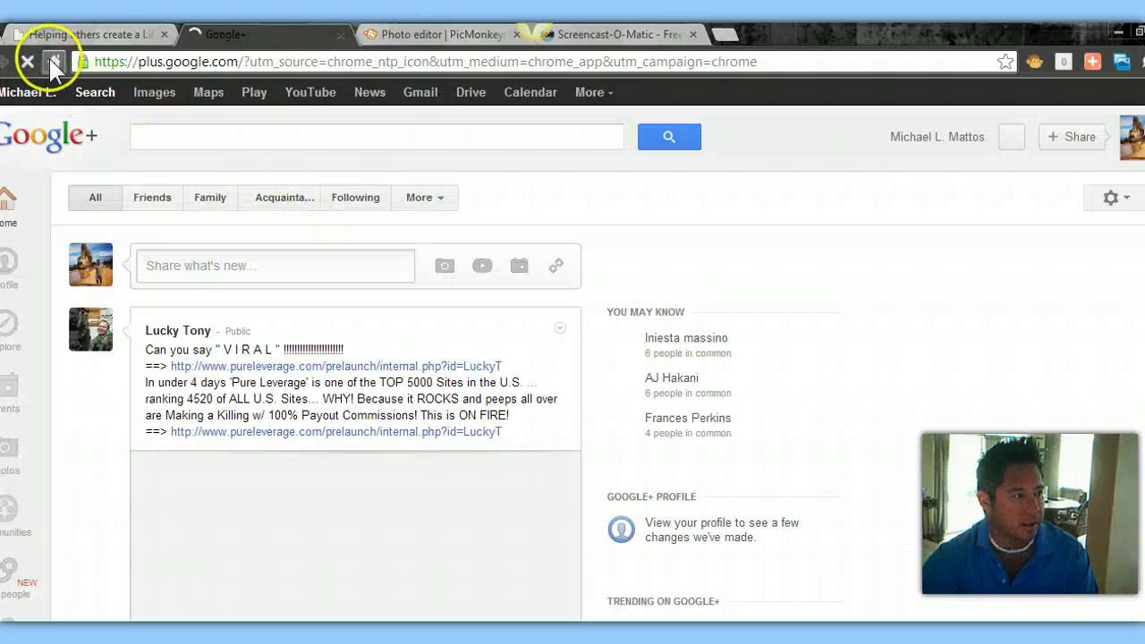
pyautogui.click(54, 61)
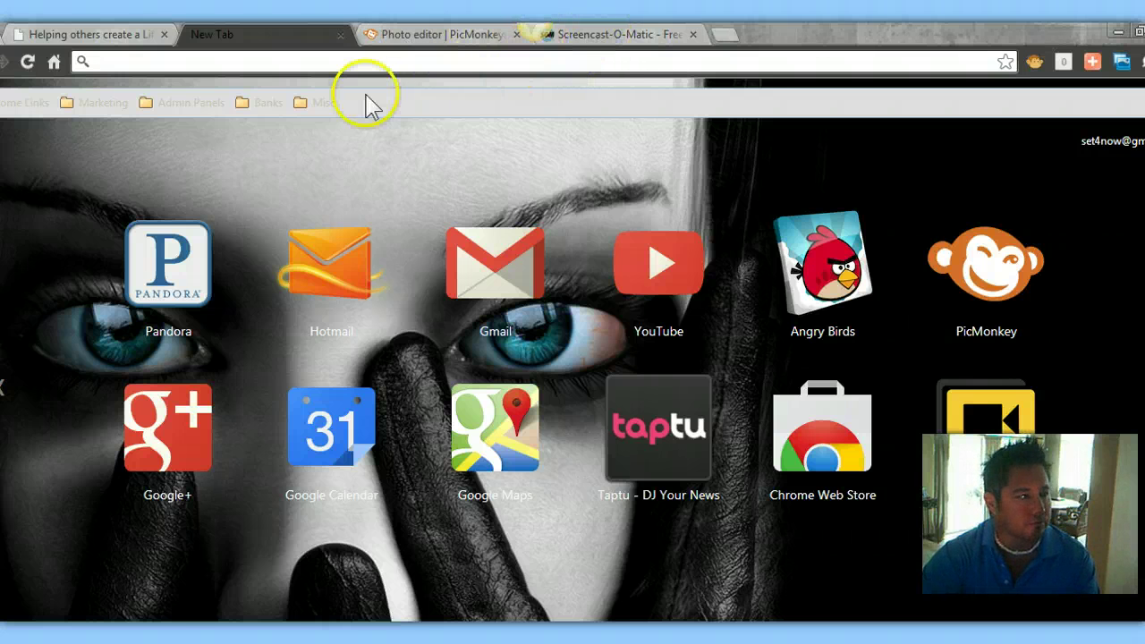
pyautogui.click(617, 36)
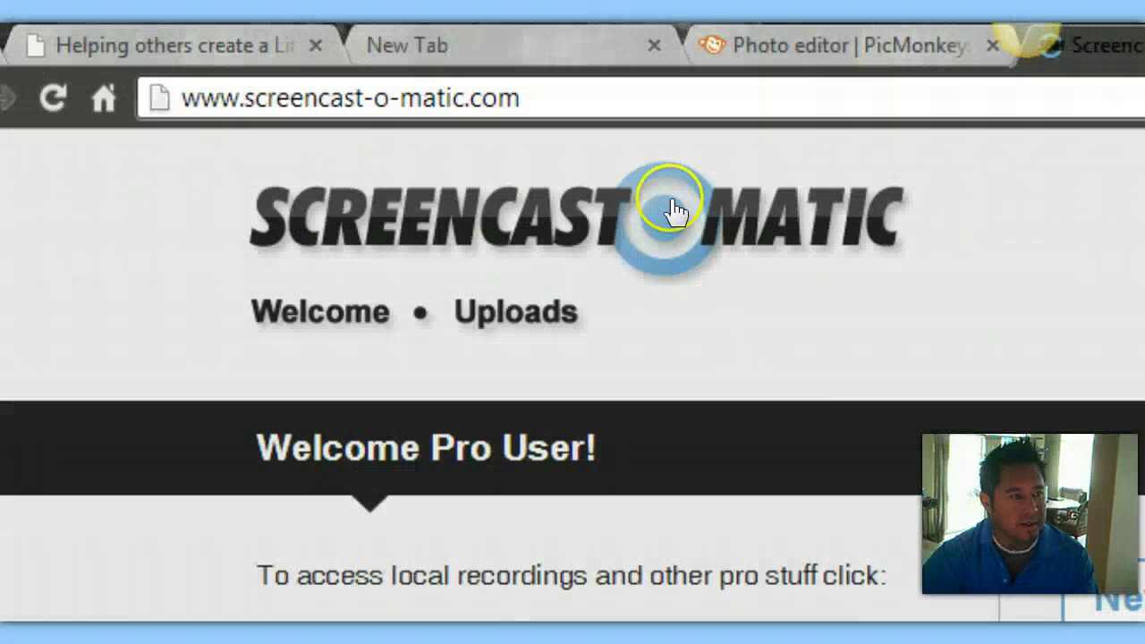
pyautogui.click(686, 336)
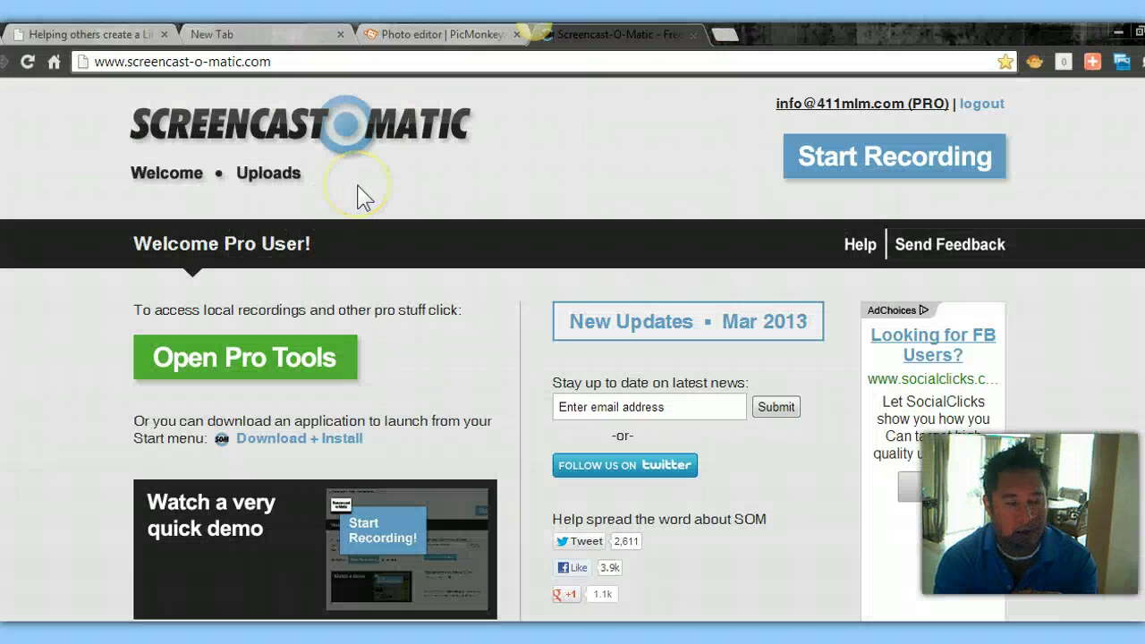